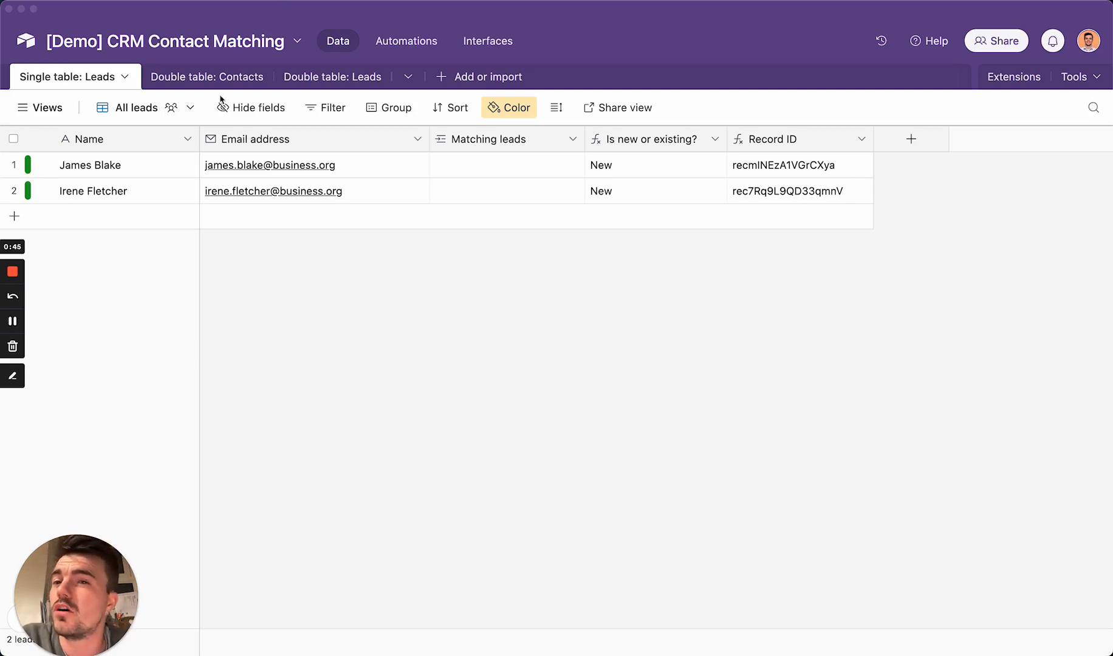
# - Browse the Double table Contacts and Leads tables, then return to Single table: Leads
pyautogui.click(237, 82)
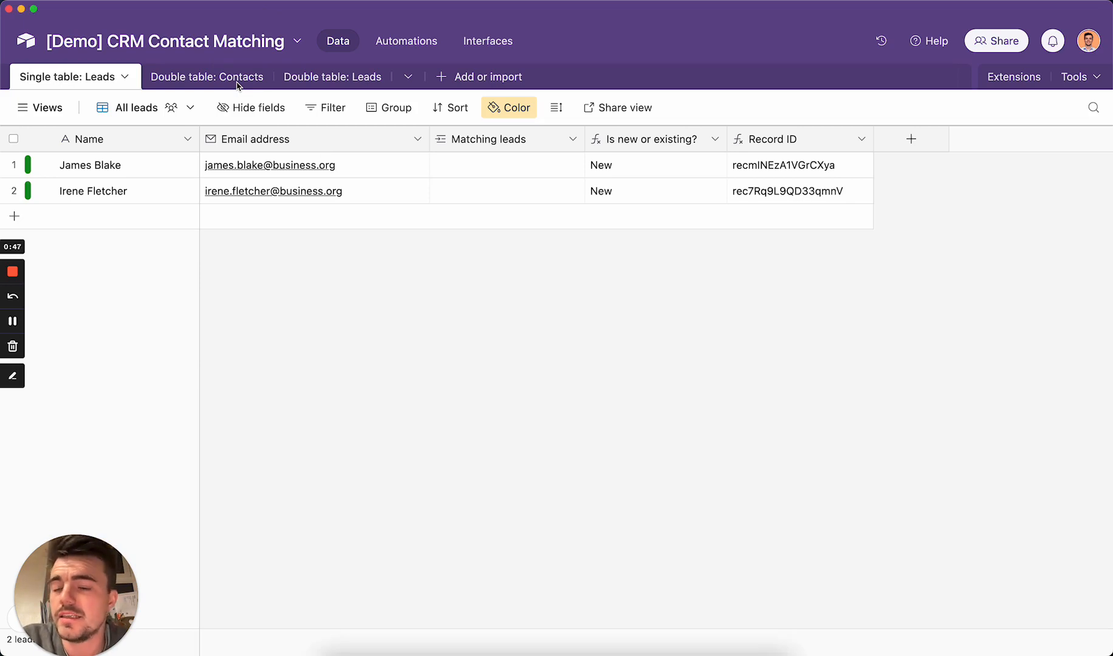
pyautogui.click(237, 85)
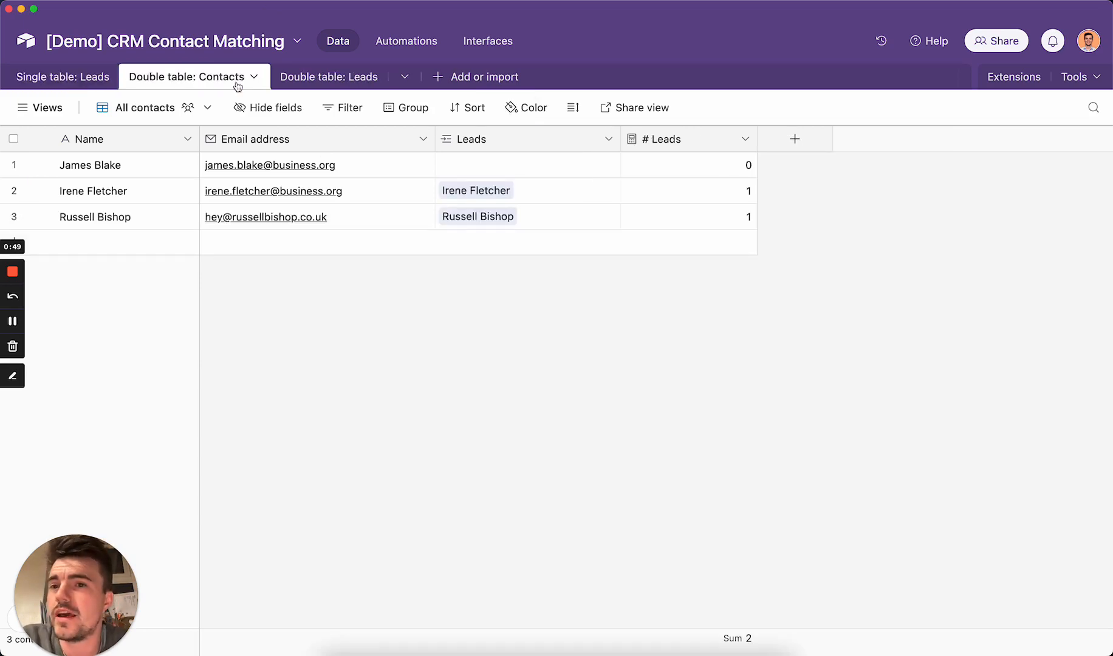
pyautogui.click(358, 81)
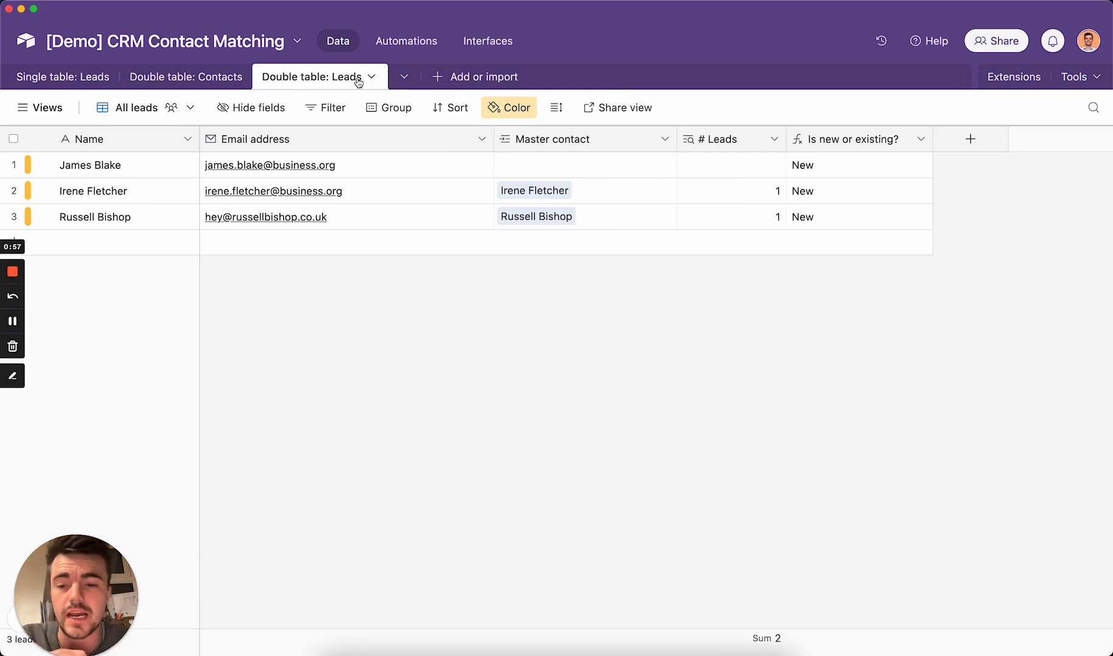
pyautogui.click(110, 77)
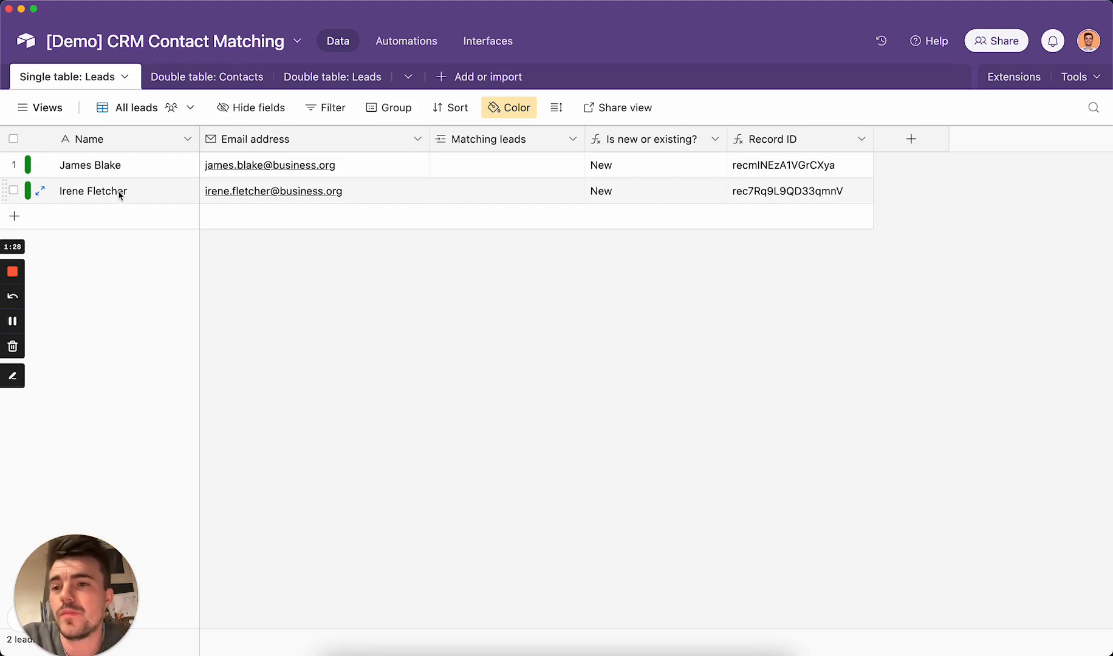
# - Duplicate a lead and verify the copy links to the original and is marked Existing, then view Automations
pyautogui.rightClick(120, 195)
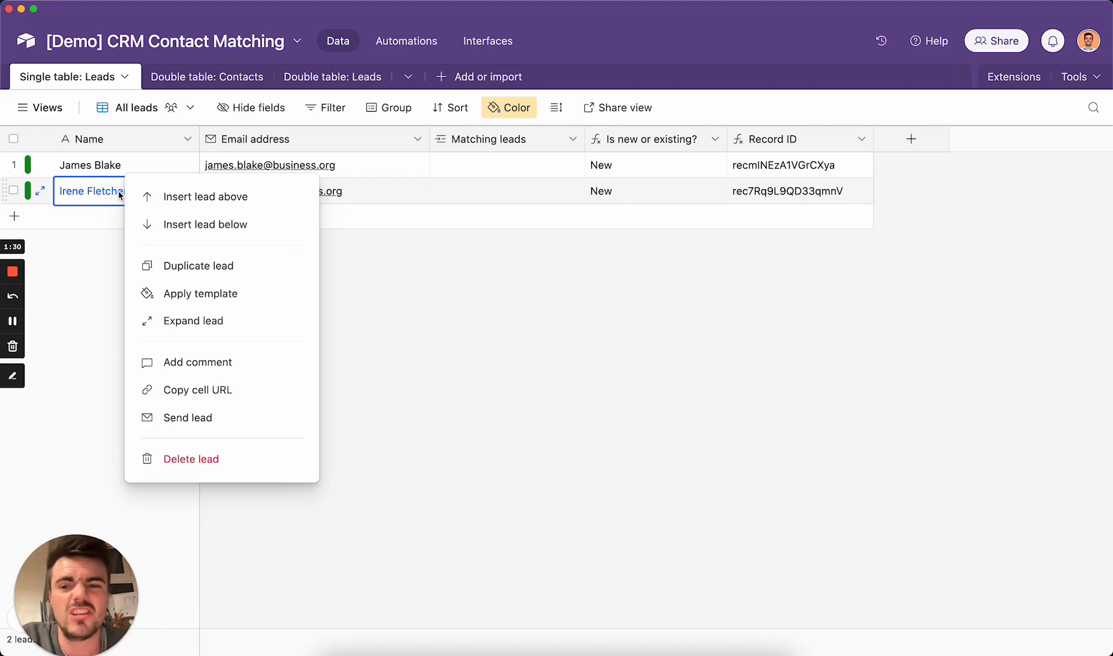
pyautogui.click(215, 267)
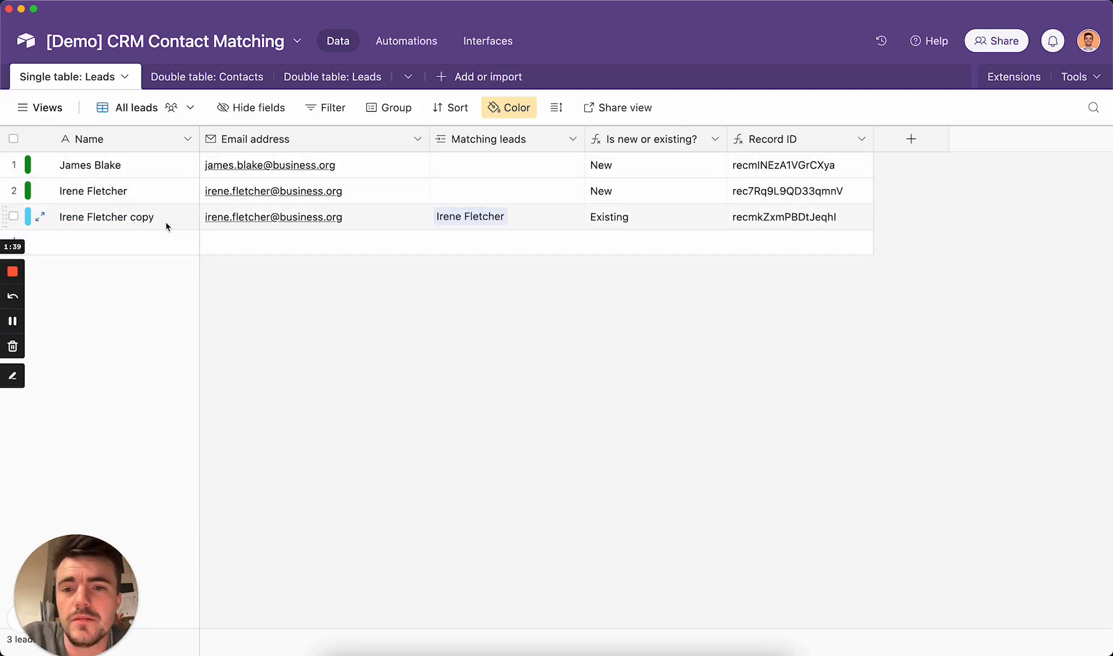
pyautogui.click(548, 214)
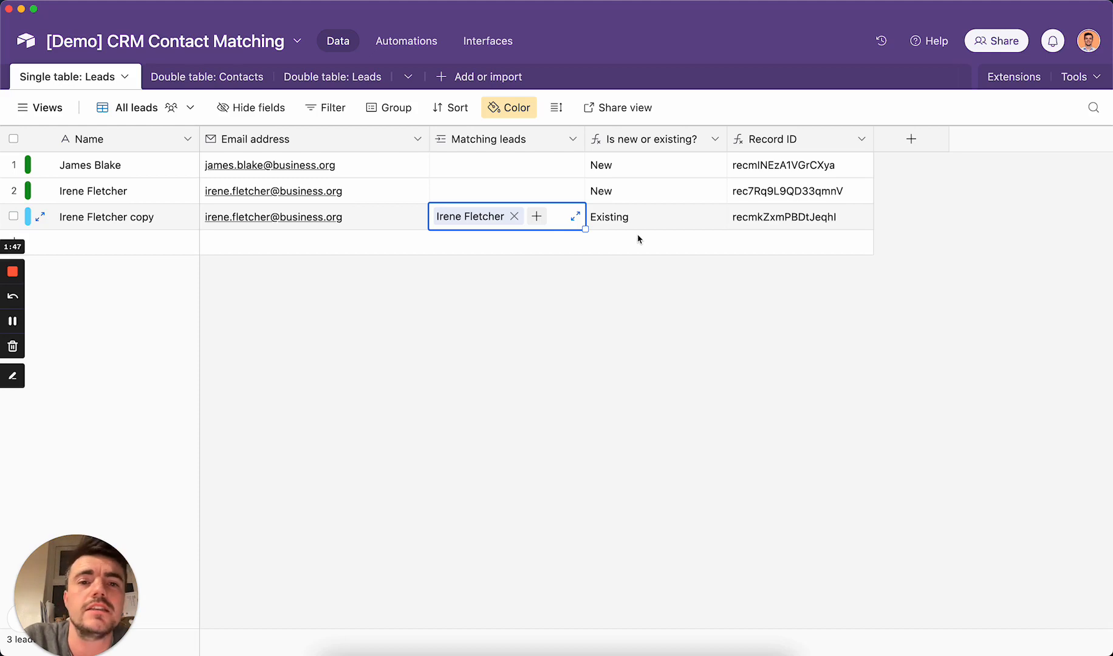
pyautogui.click(654, 218)
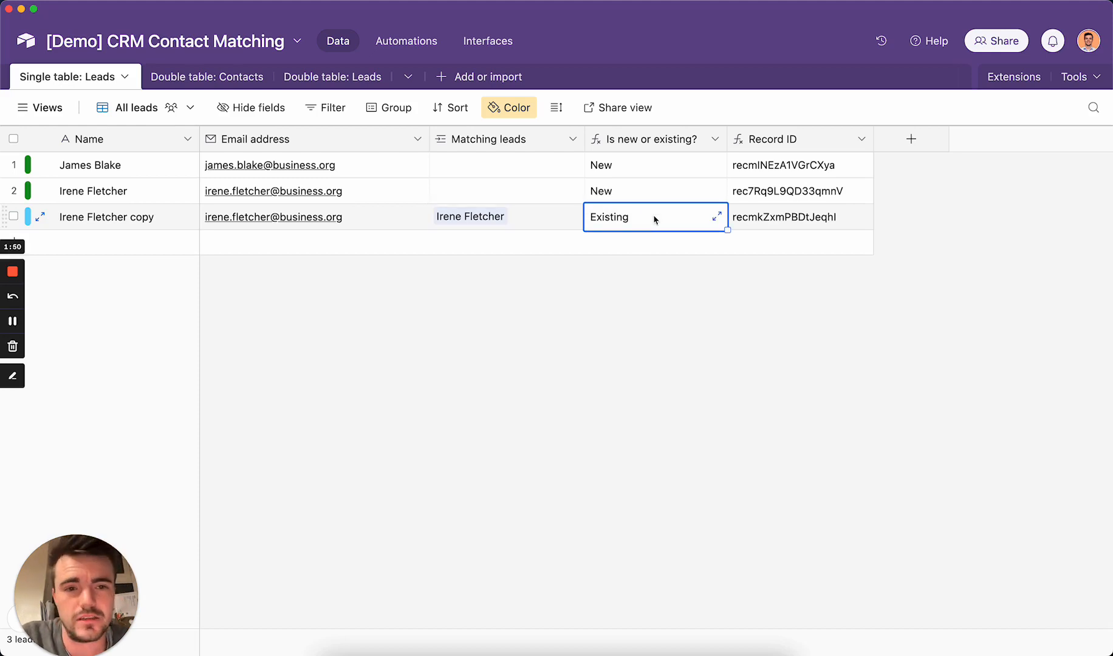
pyautogui.click(412, 51)
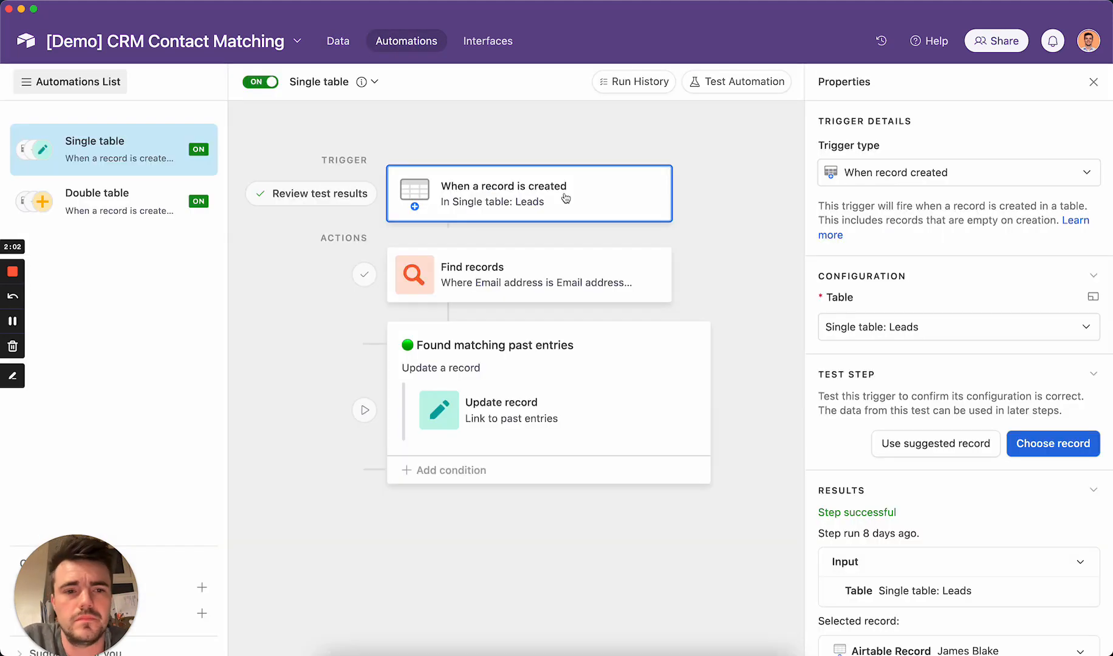
# - Review the Find records step's same-email, different-ID search and the group's Records length ≥ 1 condition
pyautogui.click(76, 84)
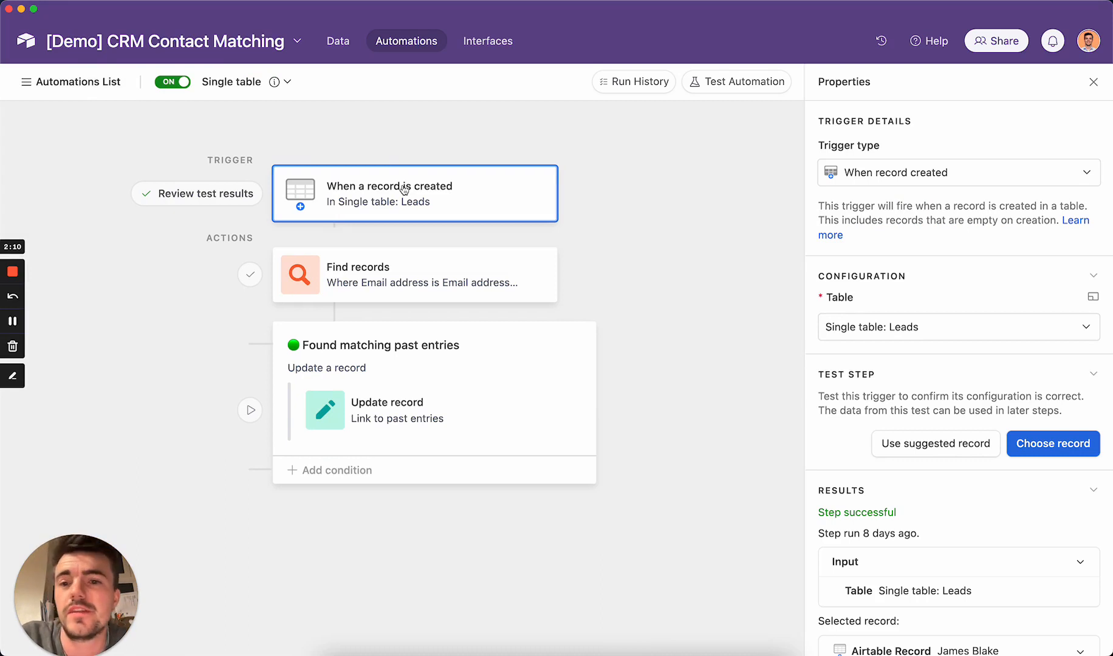
pyautogui.click(434, 287)
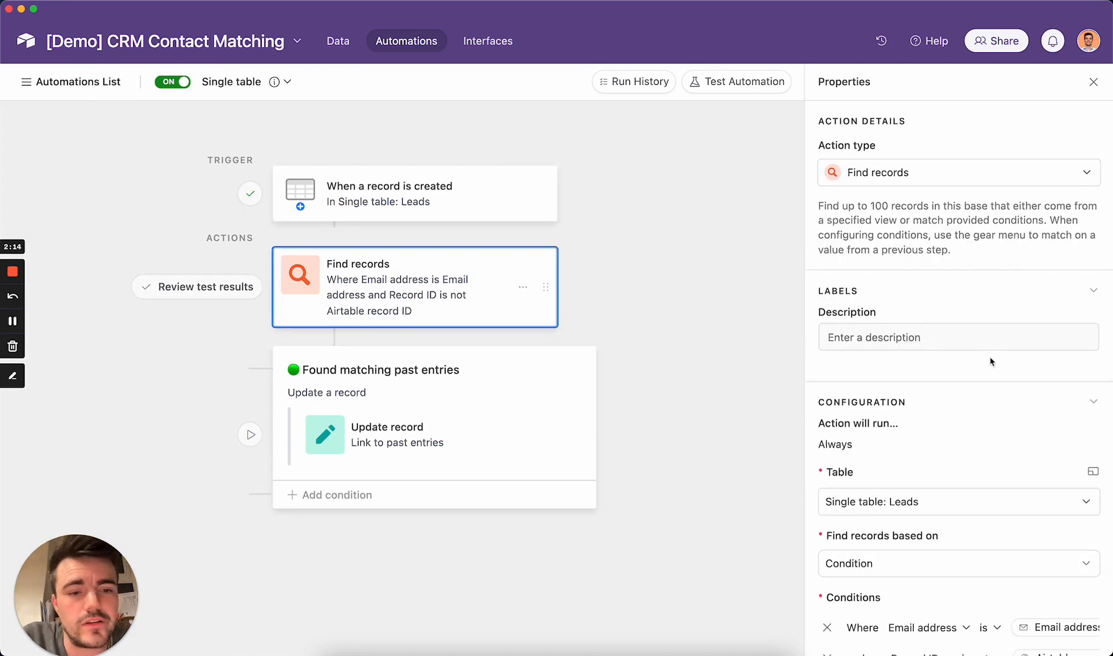
pyautogui.scroll(-5, 992, 363)
pyautogui.scroll(-2, 959, 365)
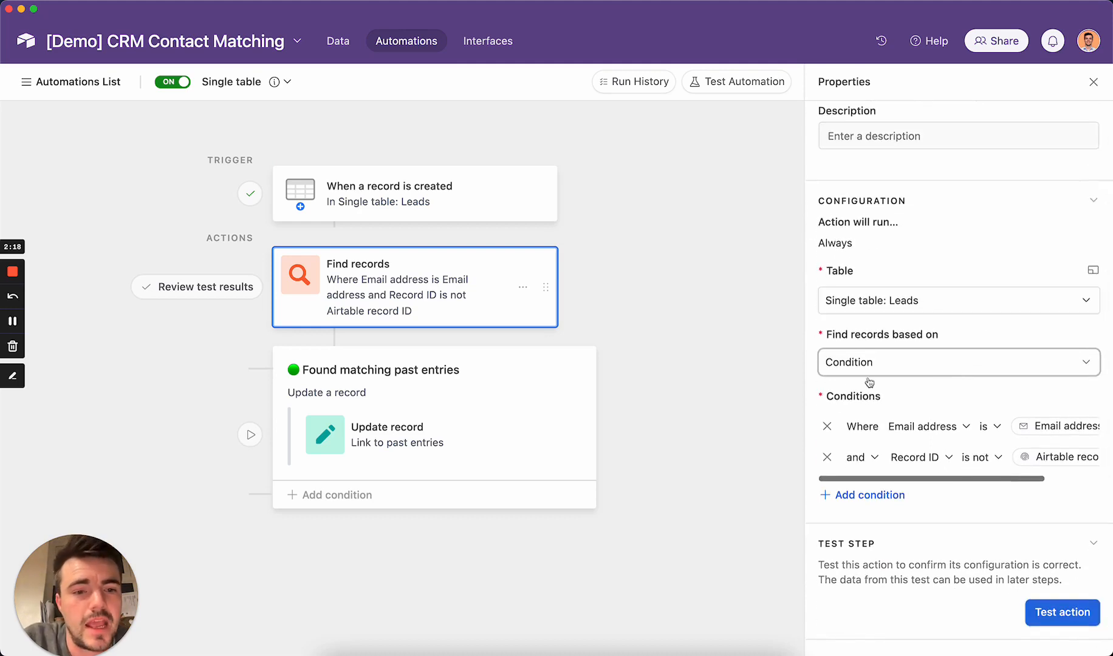
pyautogui.moveTo(805, 370); pyautogui.dragTo(676, 377)
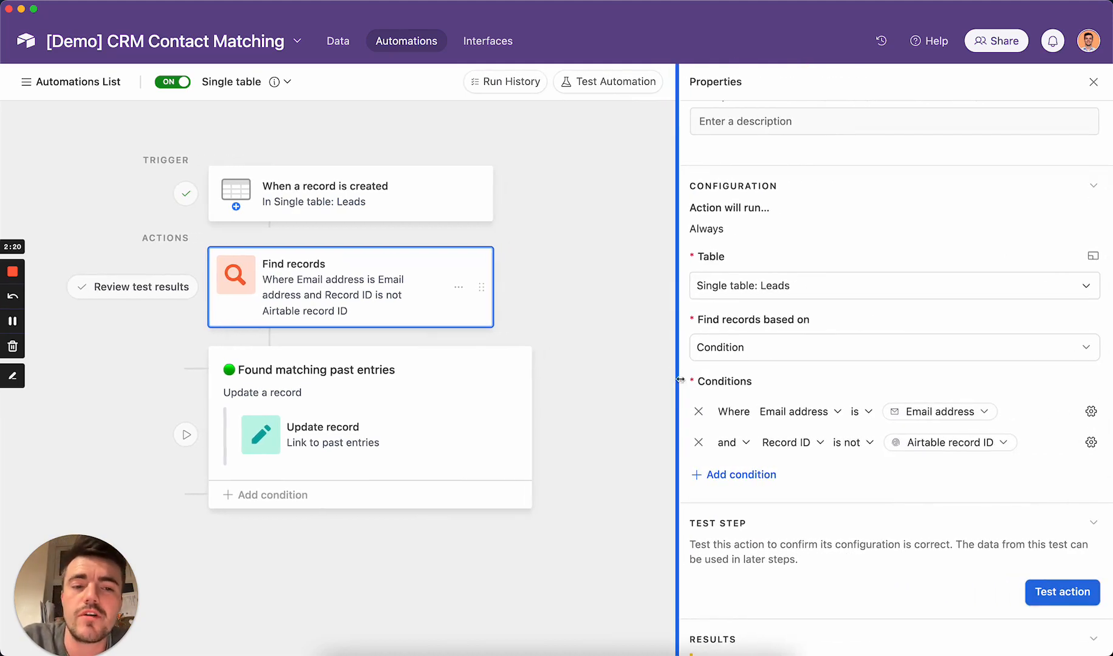
pyautogui.click(982, 413)
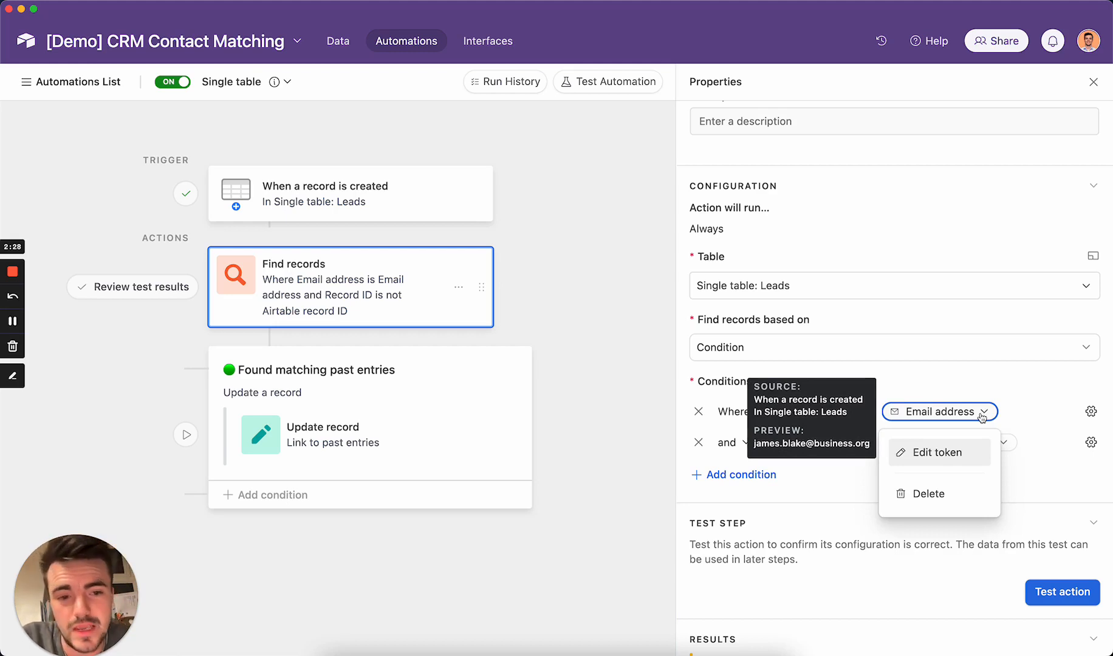
pyautogui.click(982, 413)
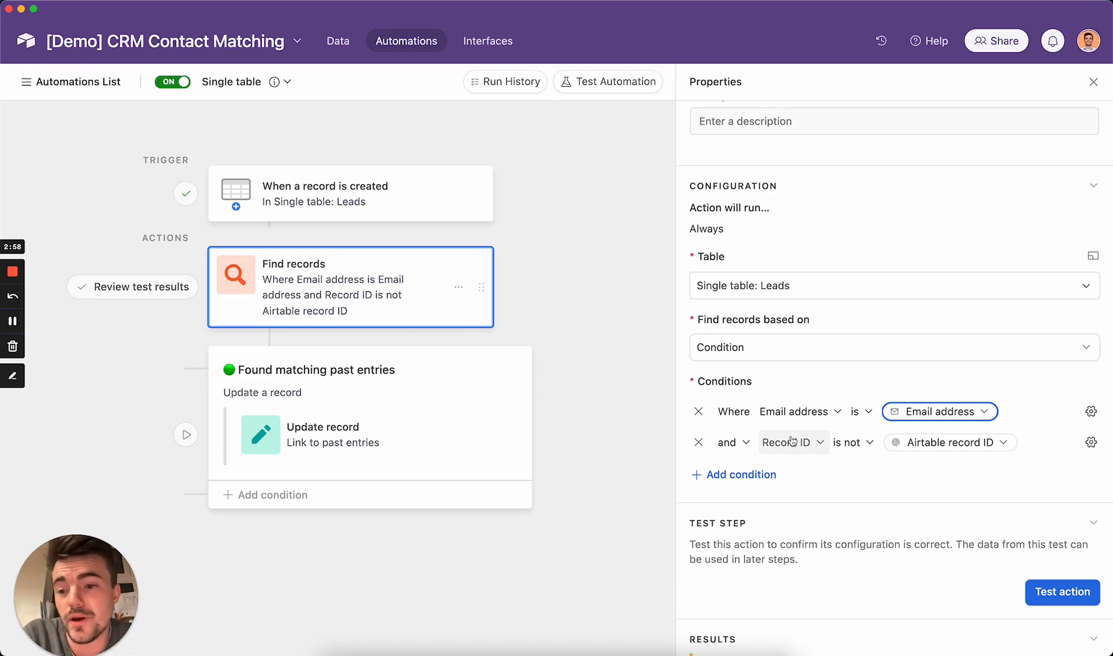
pyautogui.click(356, 383)
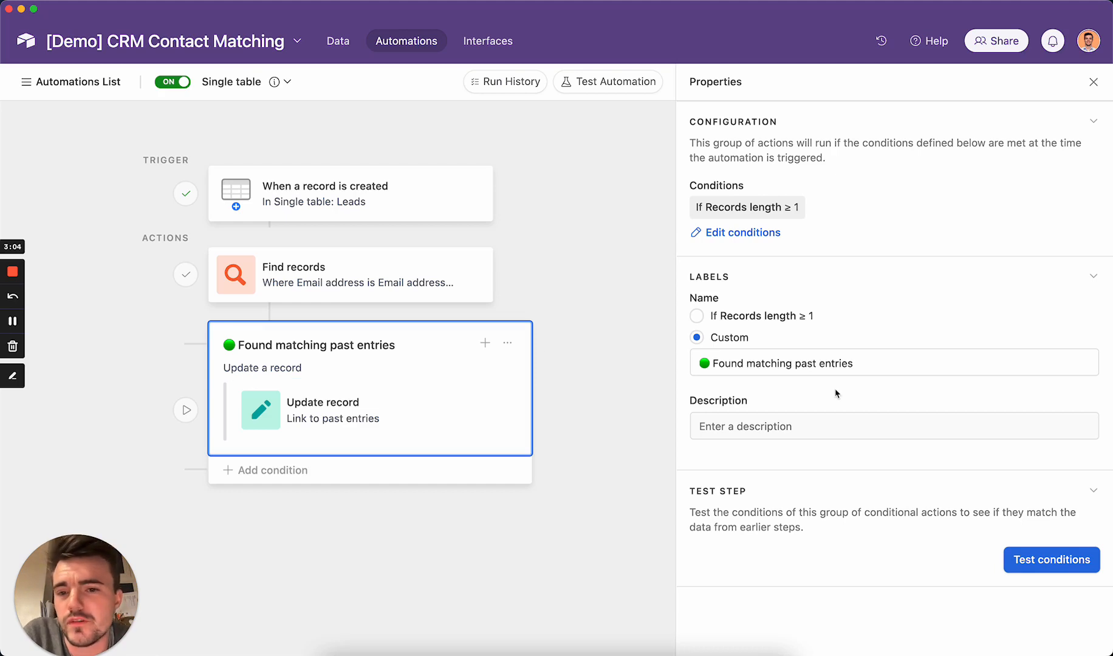
# - View the group's run condition and the Update record step filling Matching leads with found IDs
pyautogui.click(734, 234)
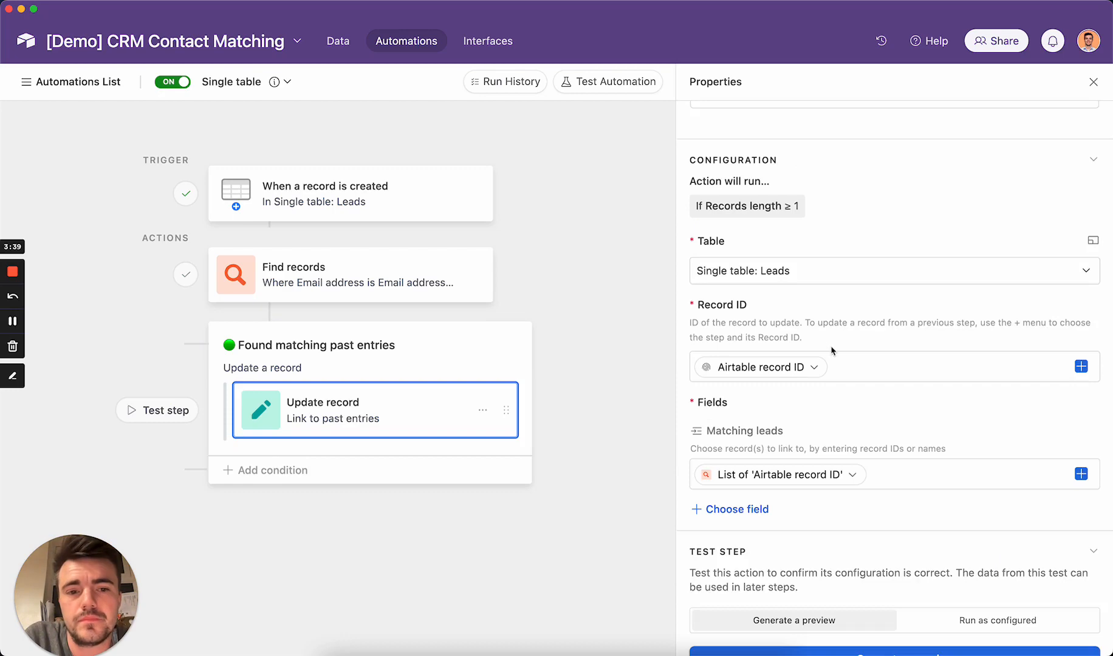
pyautogui.scroll(3, 832, 351)
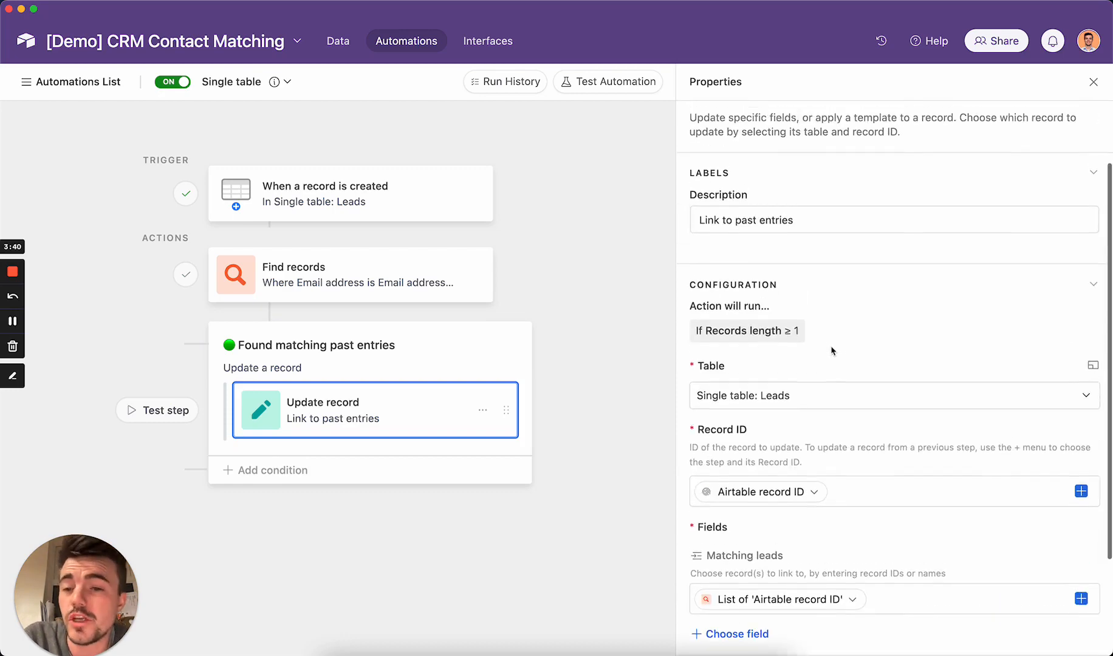
pyautogui.scroll(-3, 832, 351)
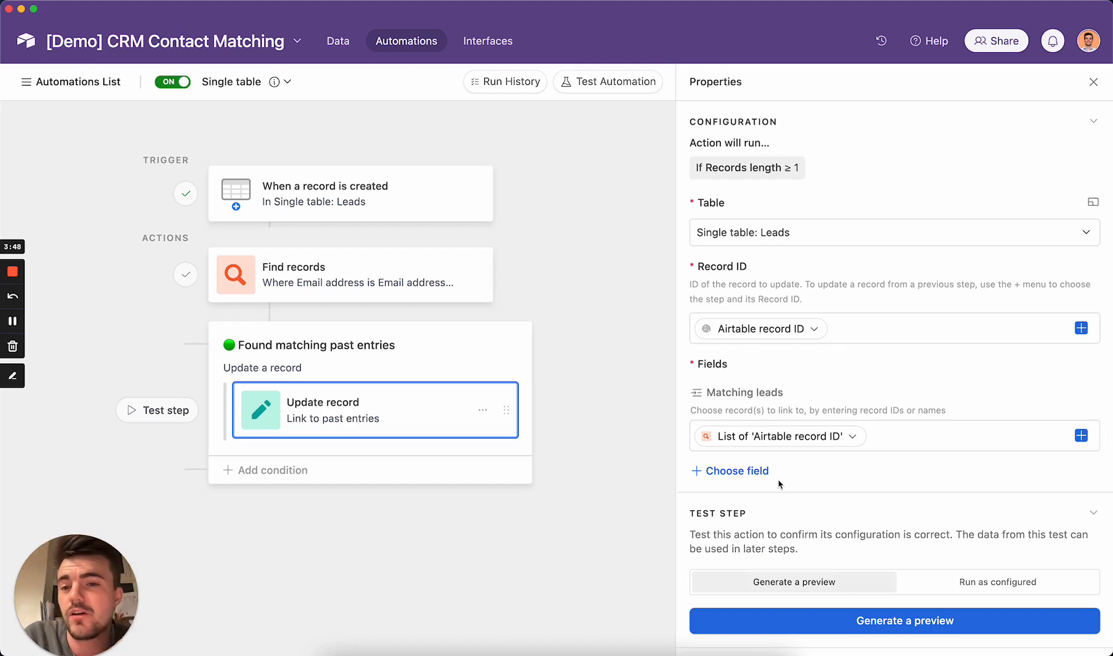
# - Back in the Leads data, duplicate the copied lead twice more to create further duplicates
pyautogui.click(350, 44)
pyautogui.rightClick(119, 219)
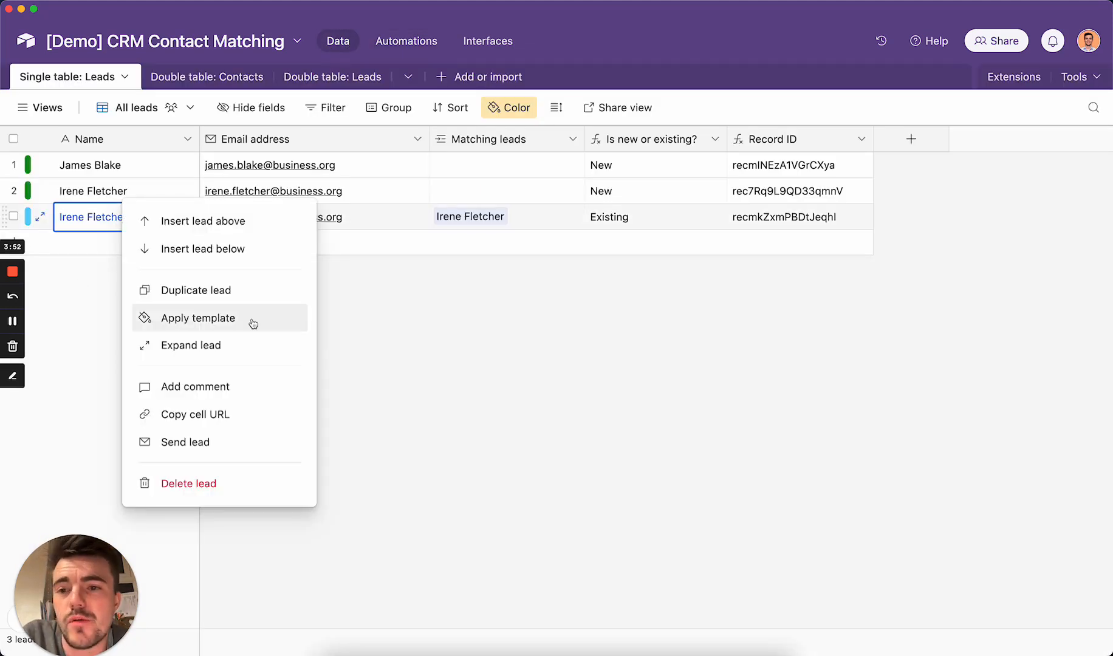
pyautogui.click(237, 308)
pyautogui.rightClick(151, 247)
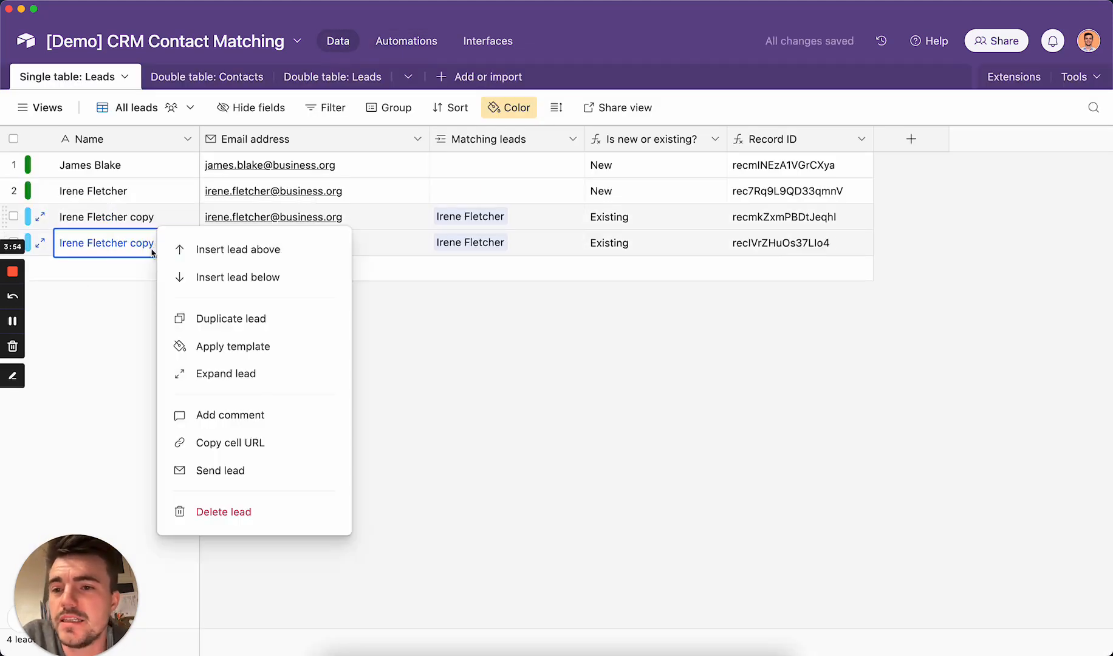
pyautogui.click(237, 320)
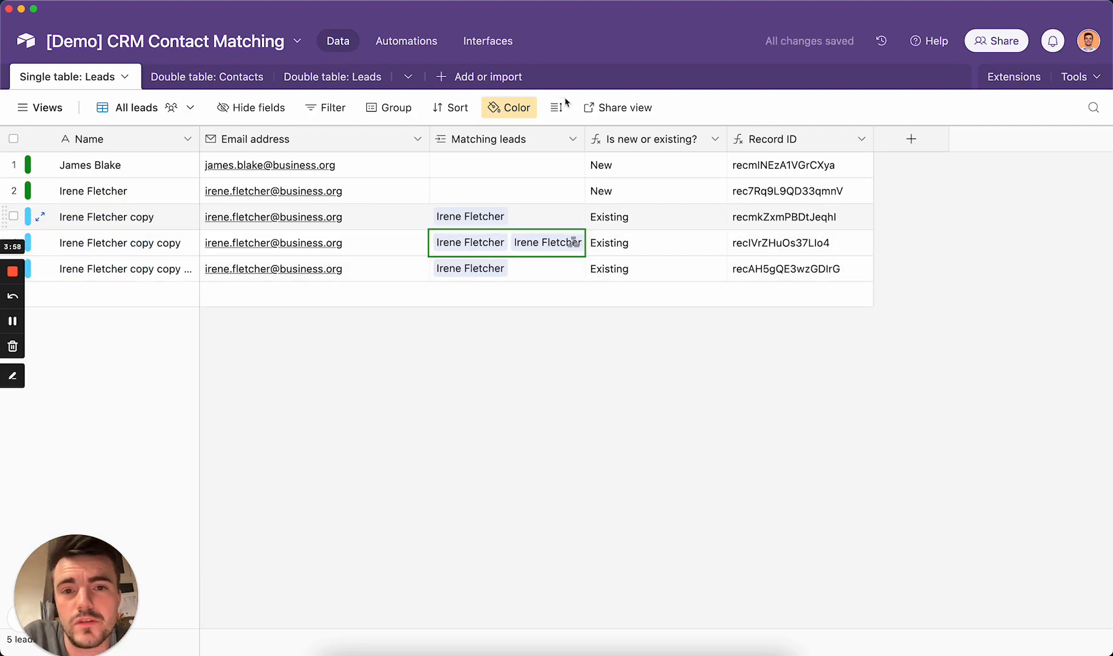
# - Widen Matching leads to see all links, compare New and Existing statuses, then view Double table: Contacts
pyautogui.moveTo(584, 140); pyautogui.dragTo(719, 140)
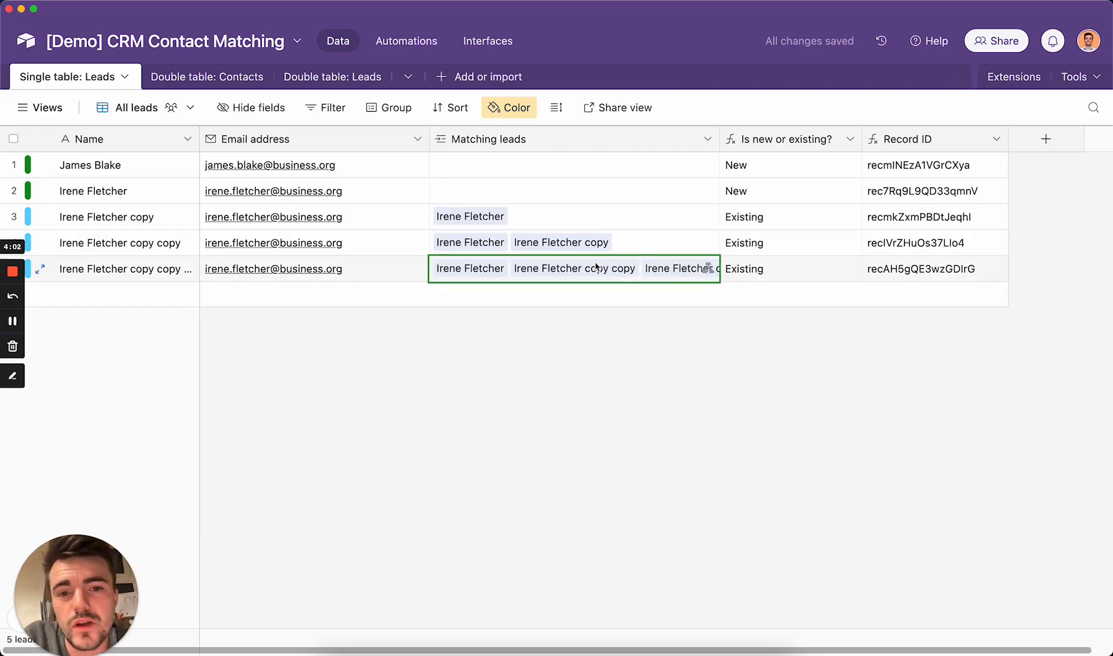
pyautogui.moveTo(719, 140); pyautogui.dragTo(840, 138)
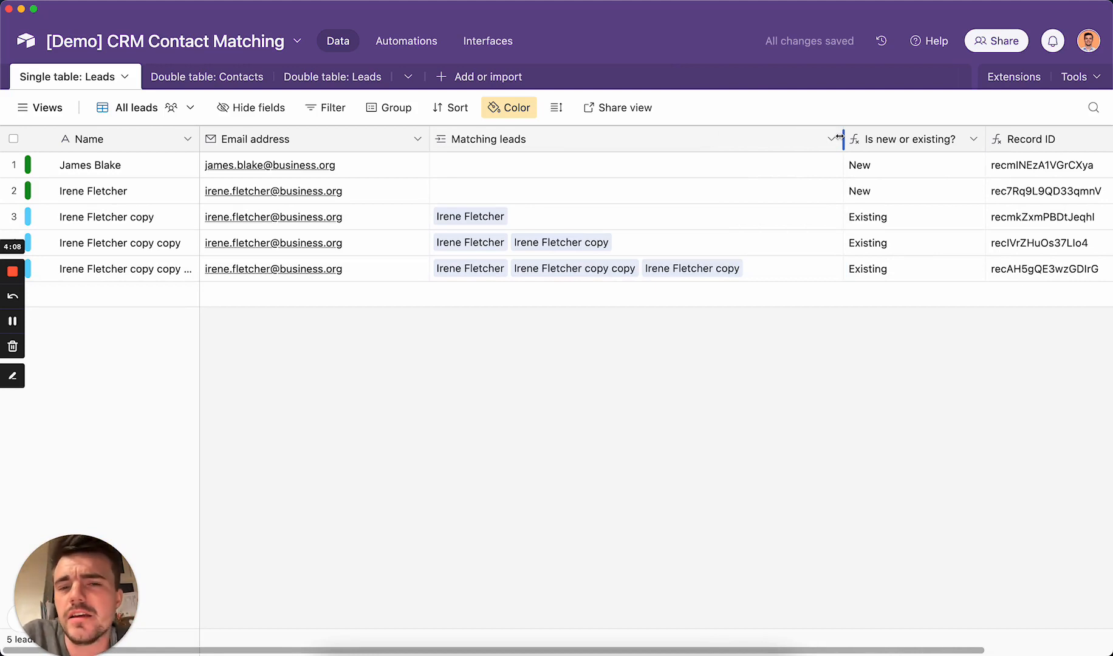
pyautogui.moveTo(841, 139); pyautogui.dragTo(614, 142)
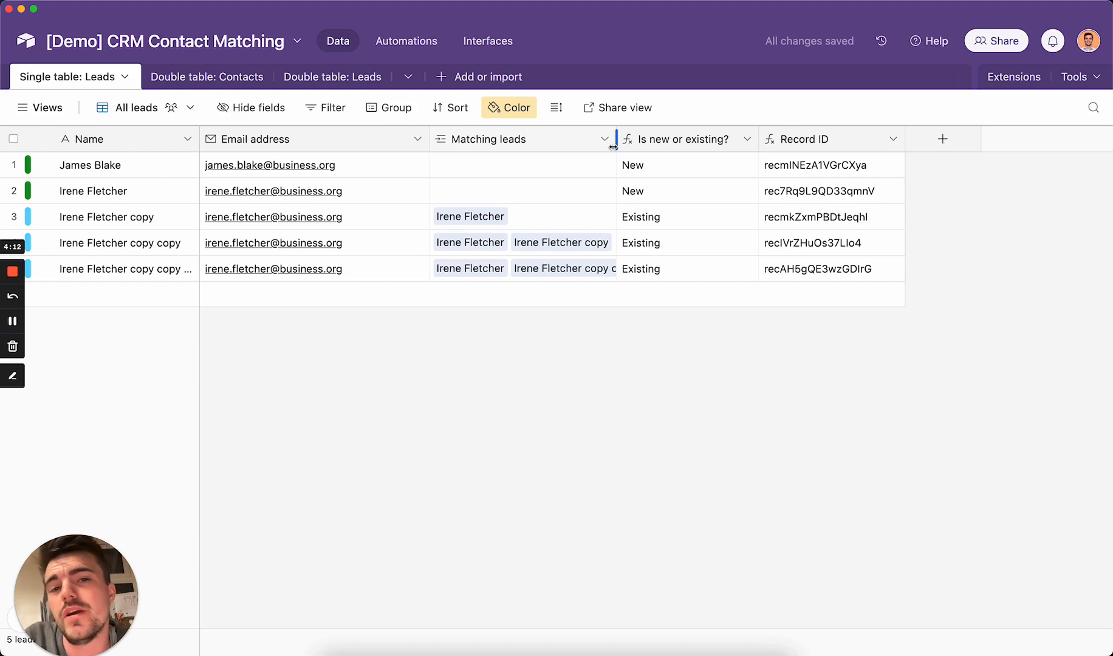
pyautogui.click(658, 211)
pyautogui.click(656, 241)
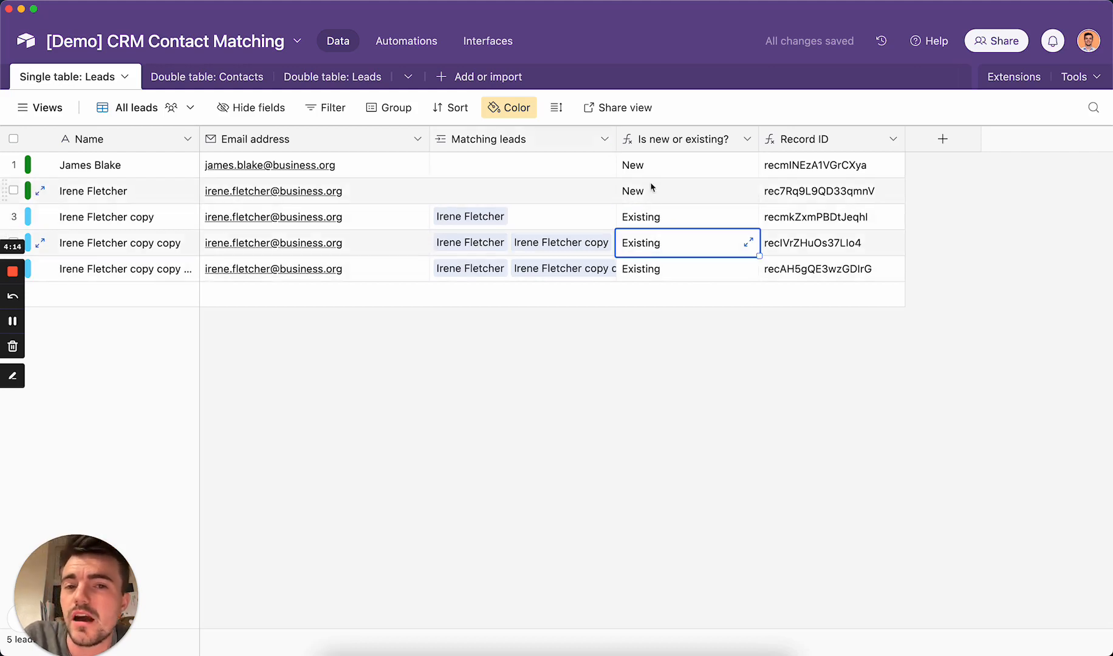
pyautogui.click(644, 192)
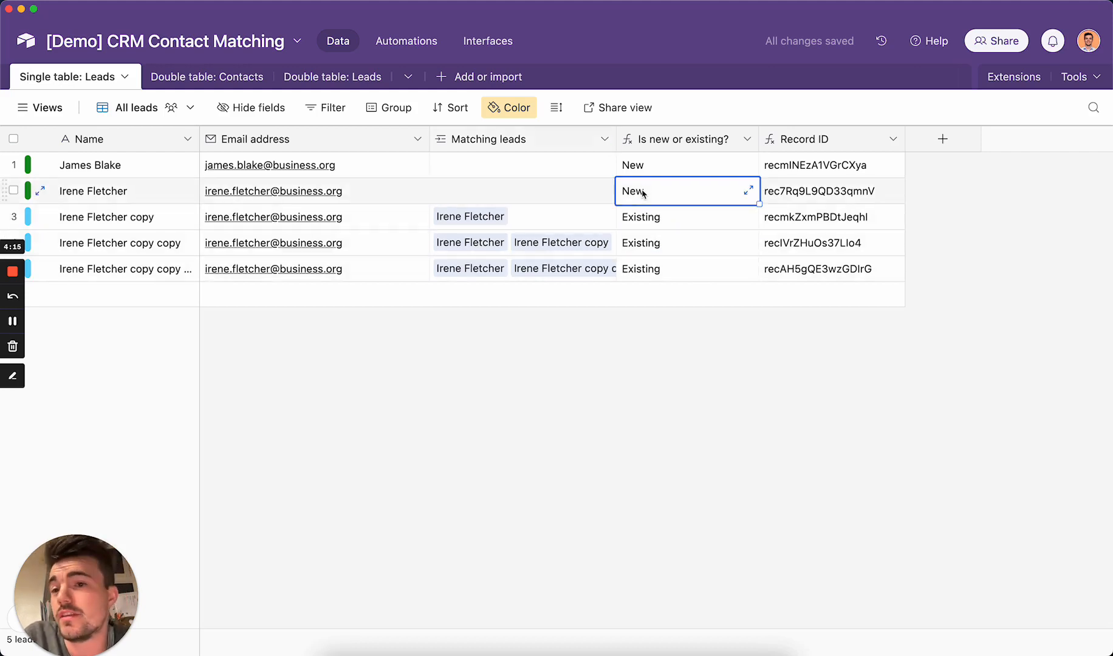
pyautogui.click(659, 226)
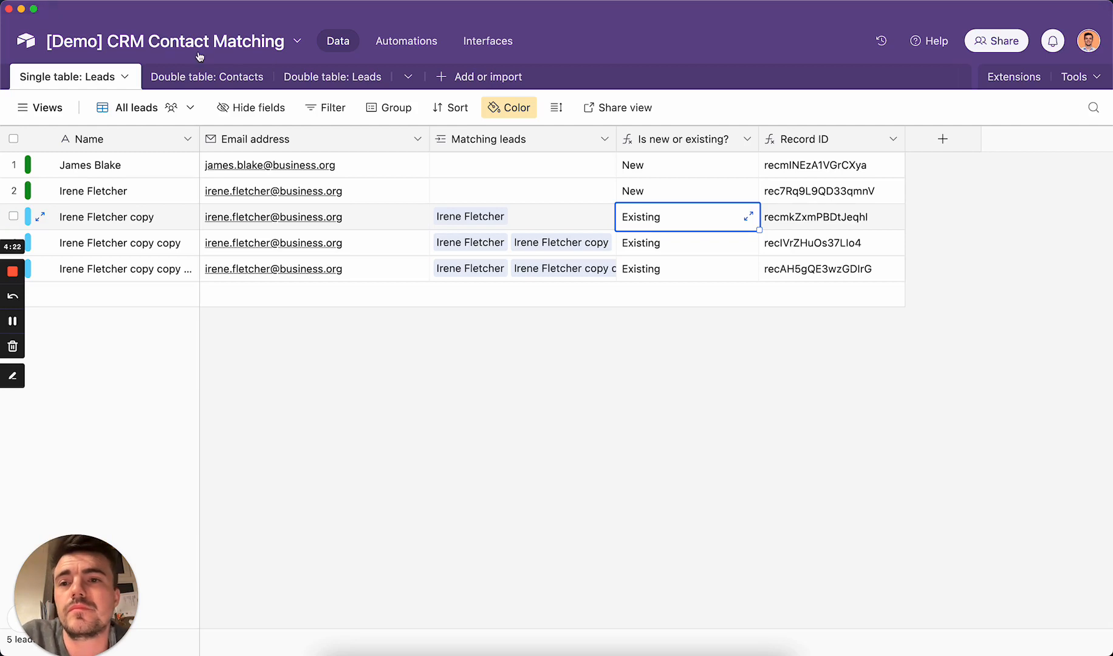
pyautogui.click(208, 76)
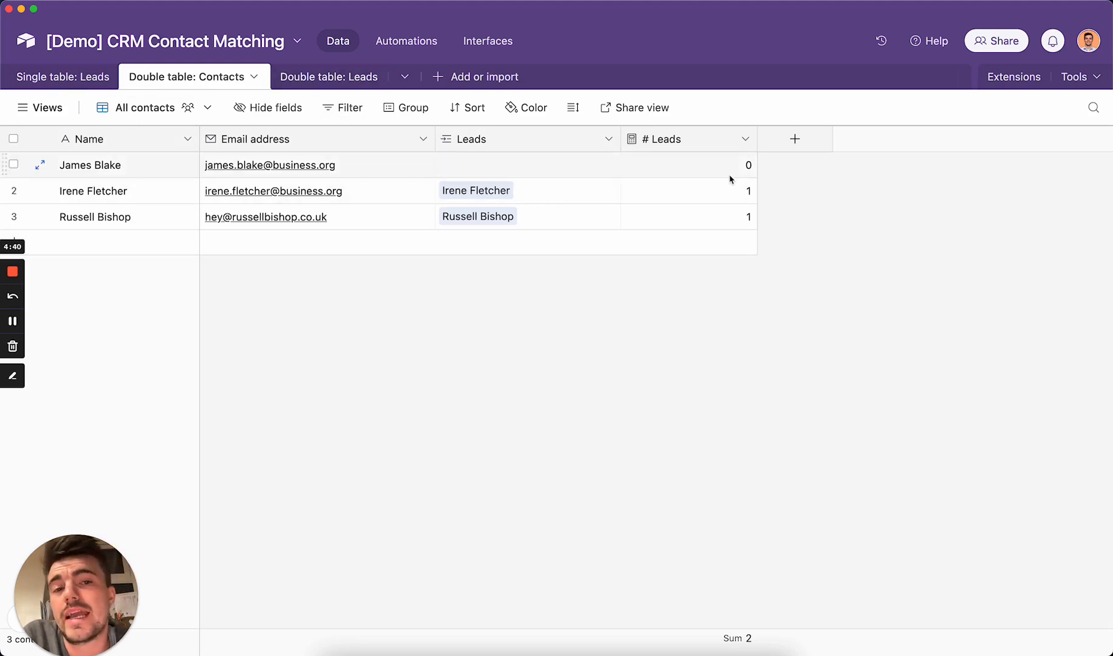
# - Inspect the Contacts # Leads count field settings without changing them
pyautogui.click(730, 191)
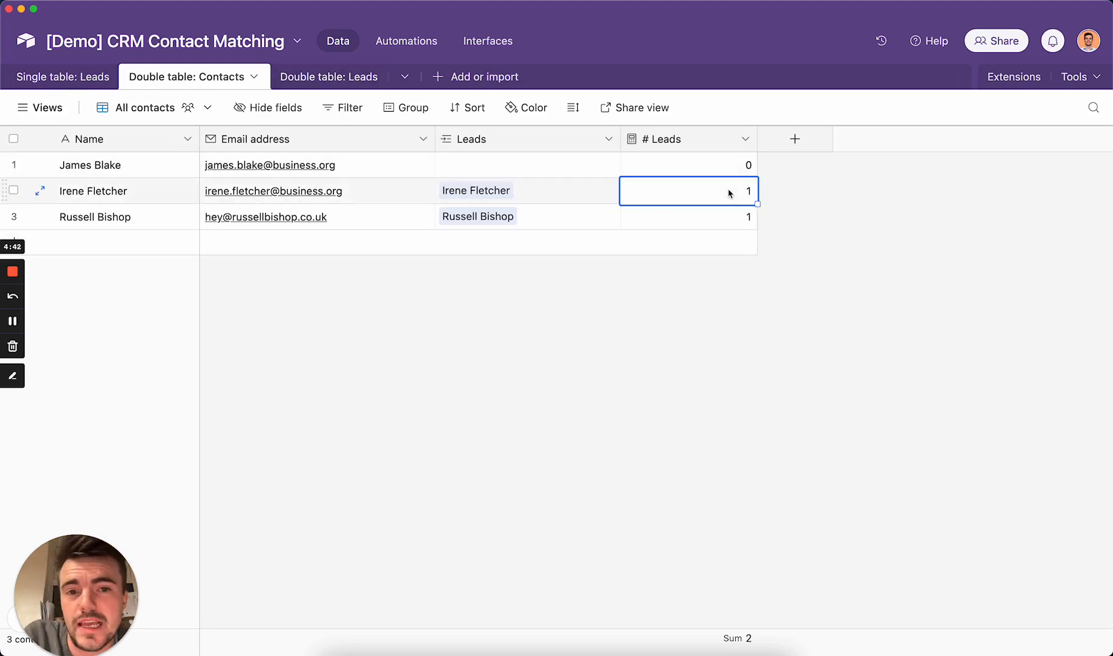
pyautogui.doubleClick(677, 146)
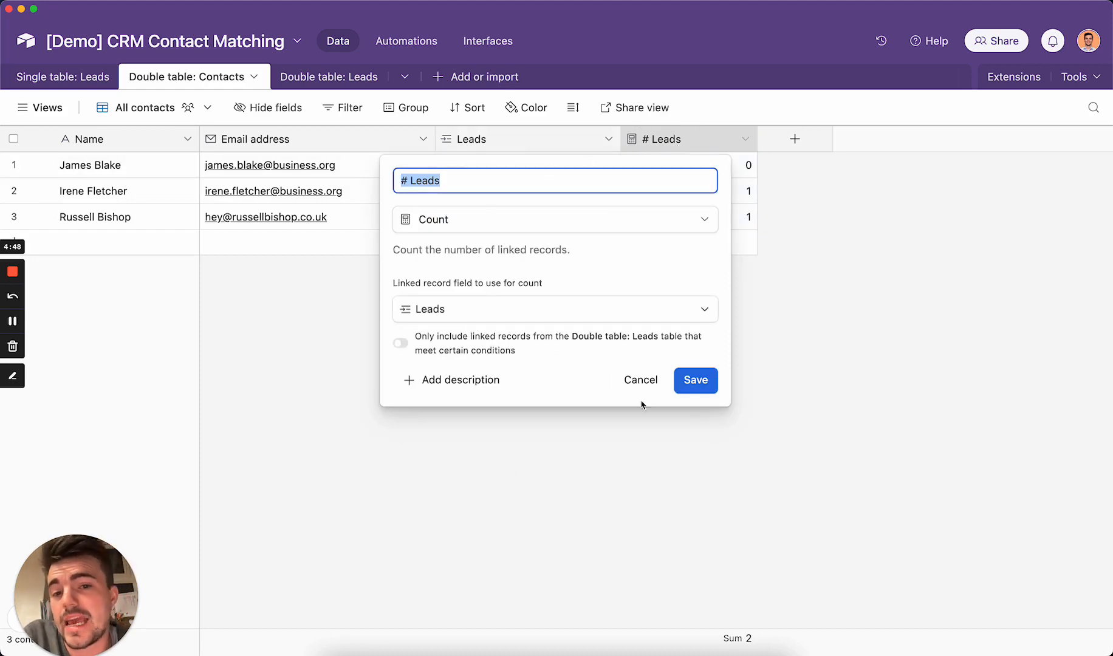
pyautogui.click(641, 380)
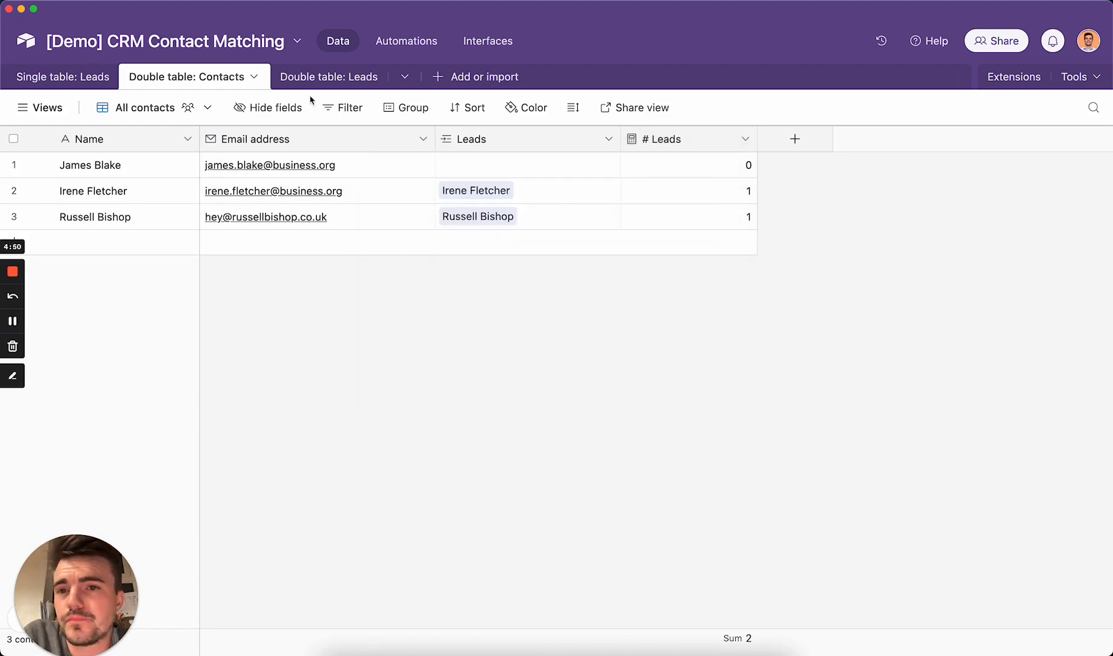
# - In Double table: Leads, review the columns and the # Leads lookup and Is new or existing? formula settings
pyautogui.click(334, 87)
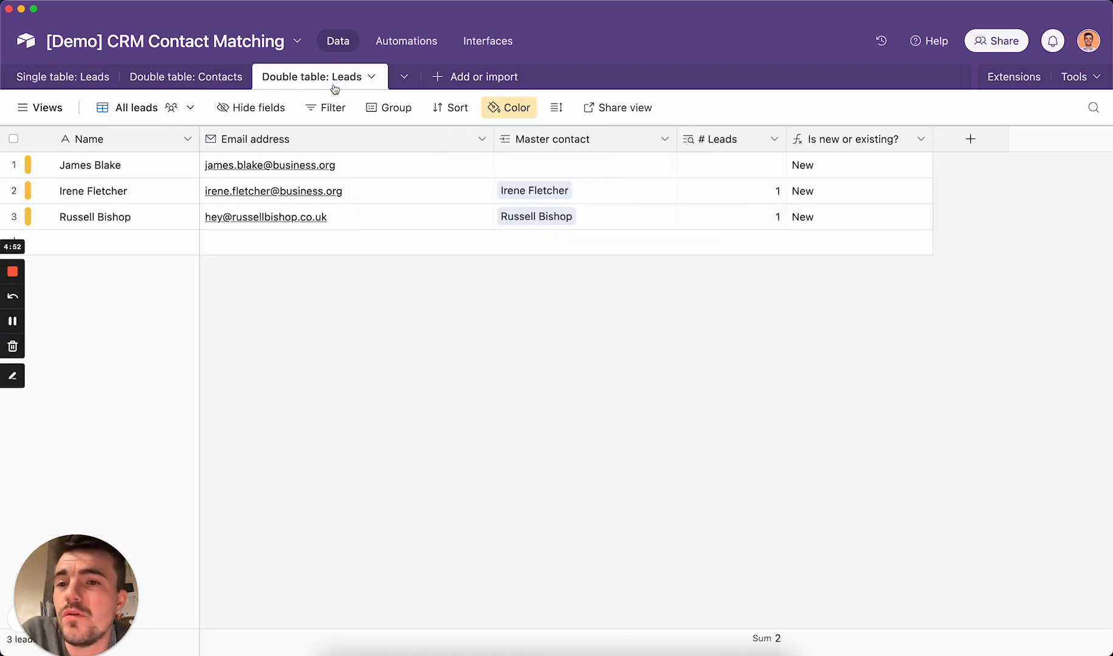
pyautogui.click(129, 141)
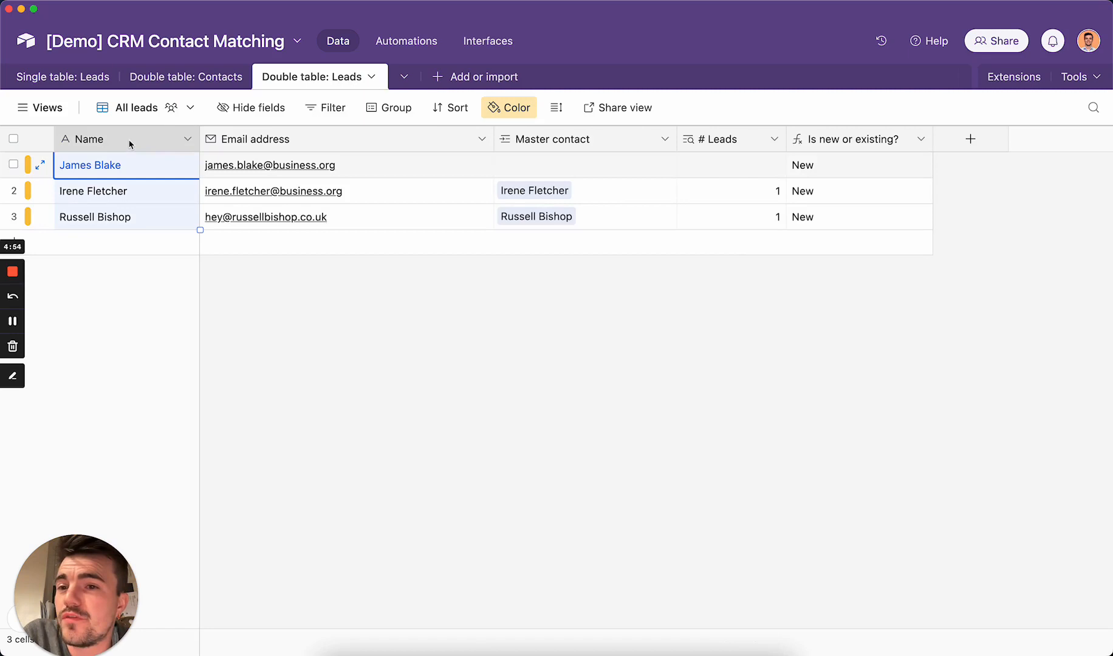
pyautogui.click(327, 139)
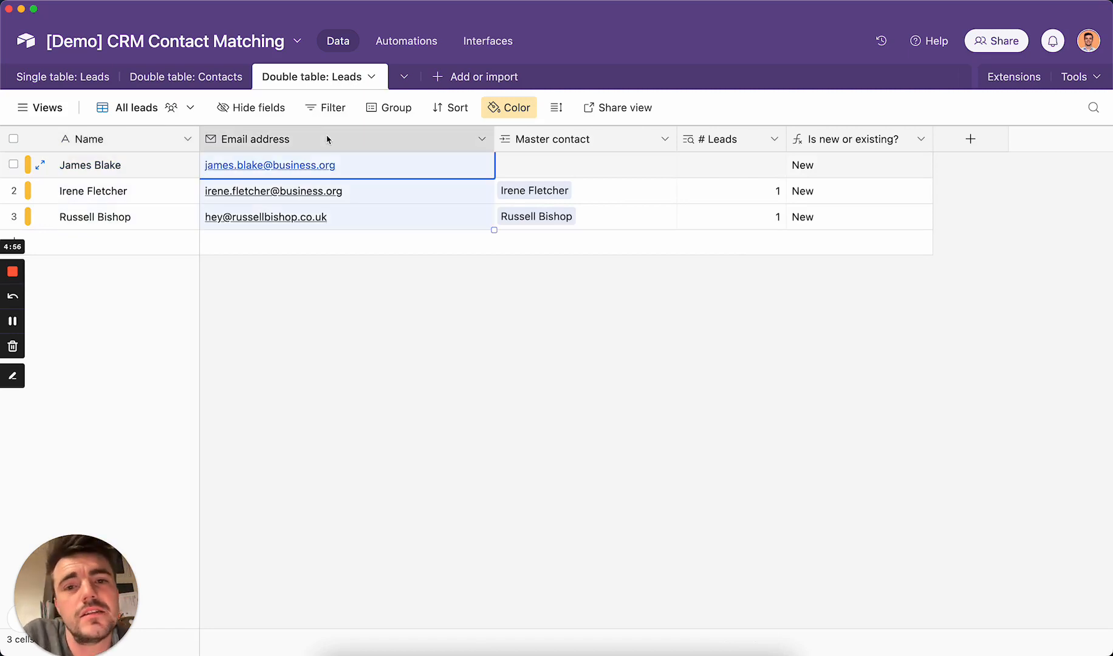
pyautogui.click(570, 140)
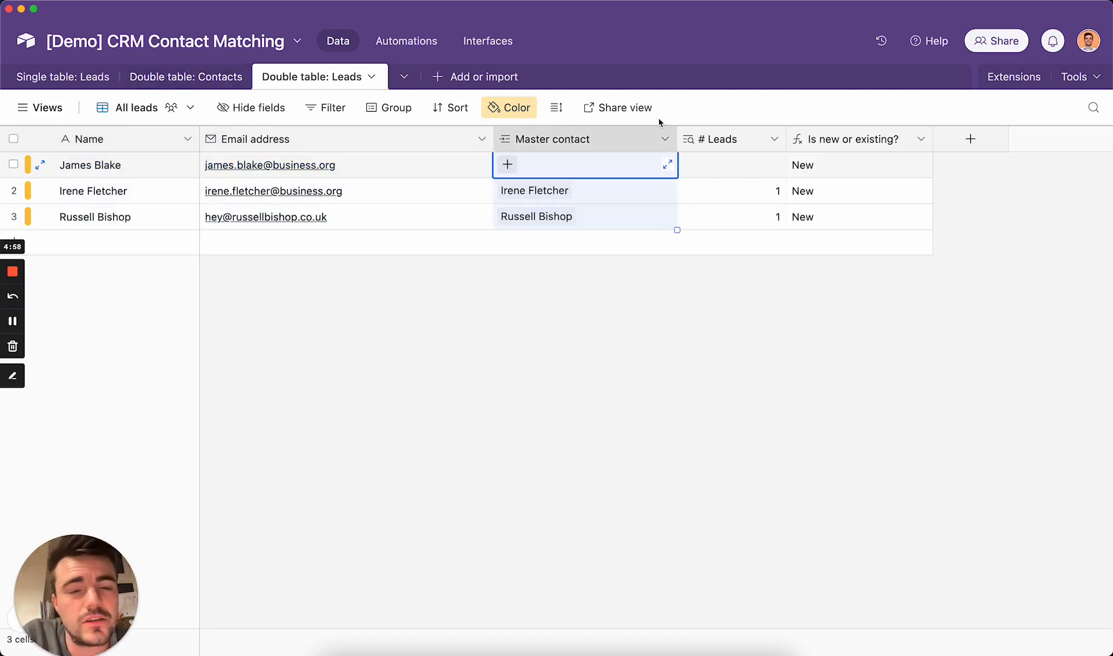
pyautogui.click(684, 385)
pyautogui.doubleClick(735, 141)
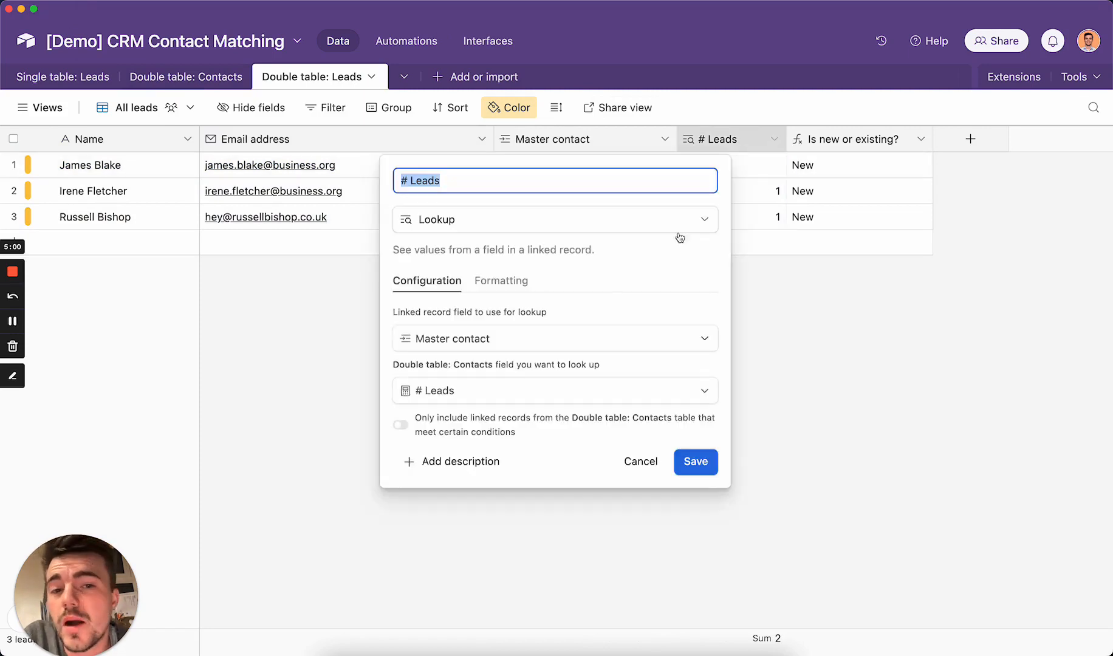
pyautogui.click(651, 468)
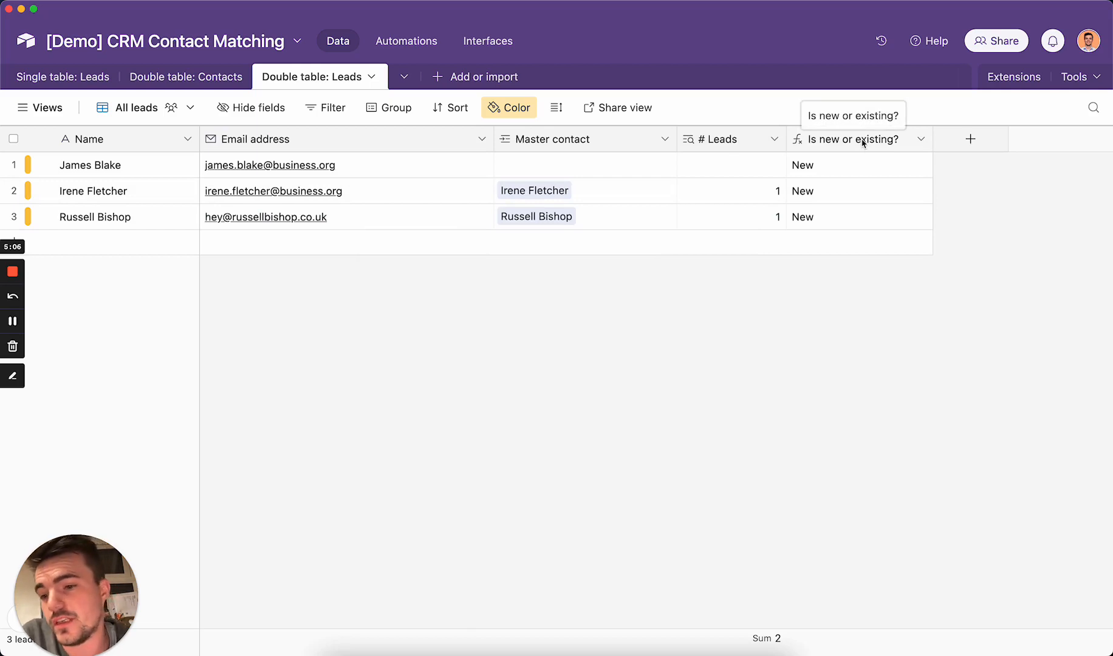
pyautogui.doubleClick(863, 141)
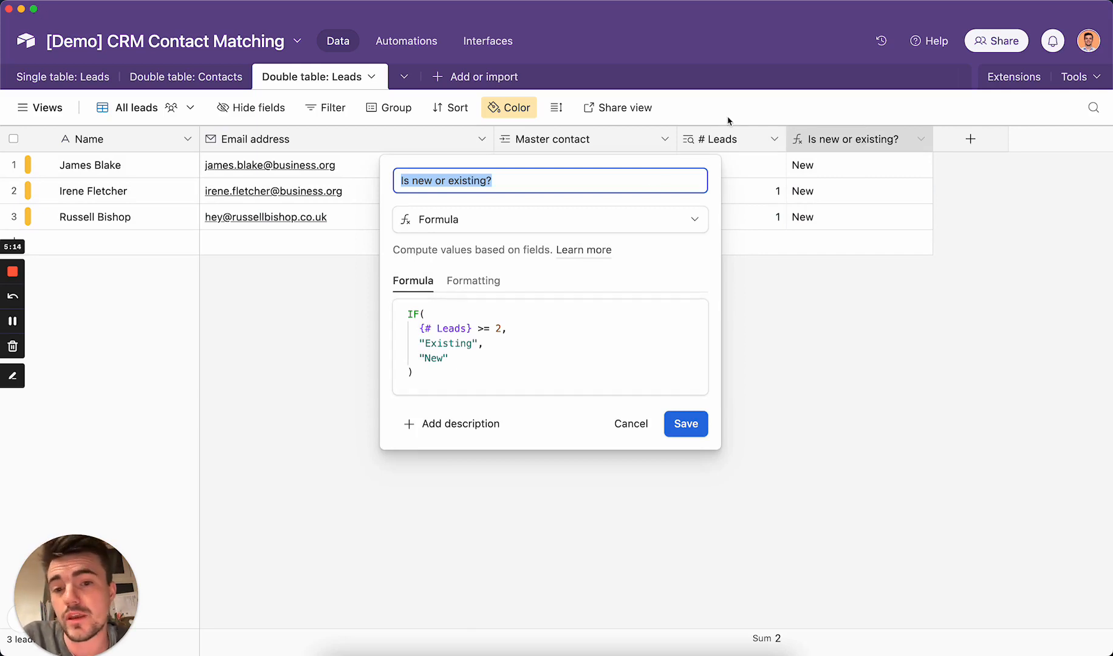
pyautogui.click(644, 418)
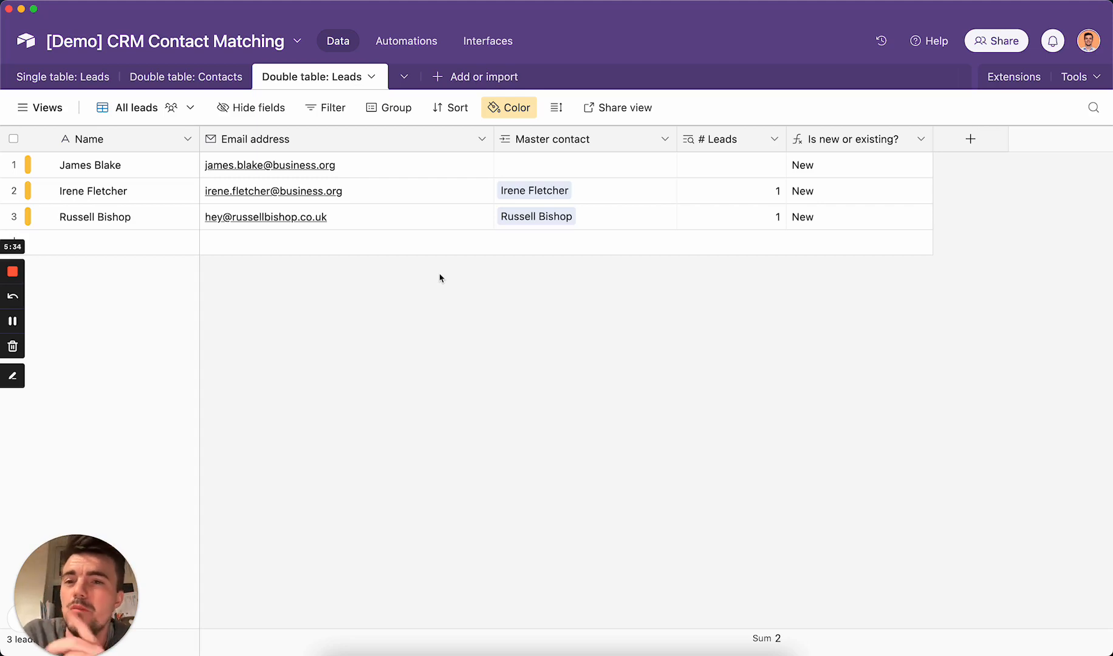
# - Open Add lookup fields for Master contact and dismiss the list without adding any
pyautogui.rightClick(587, 147)
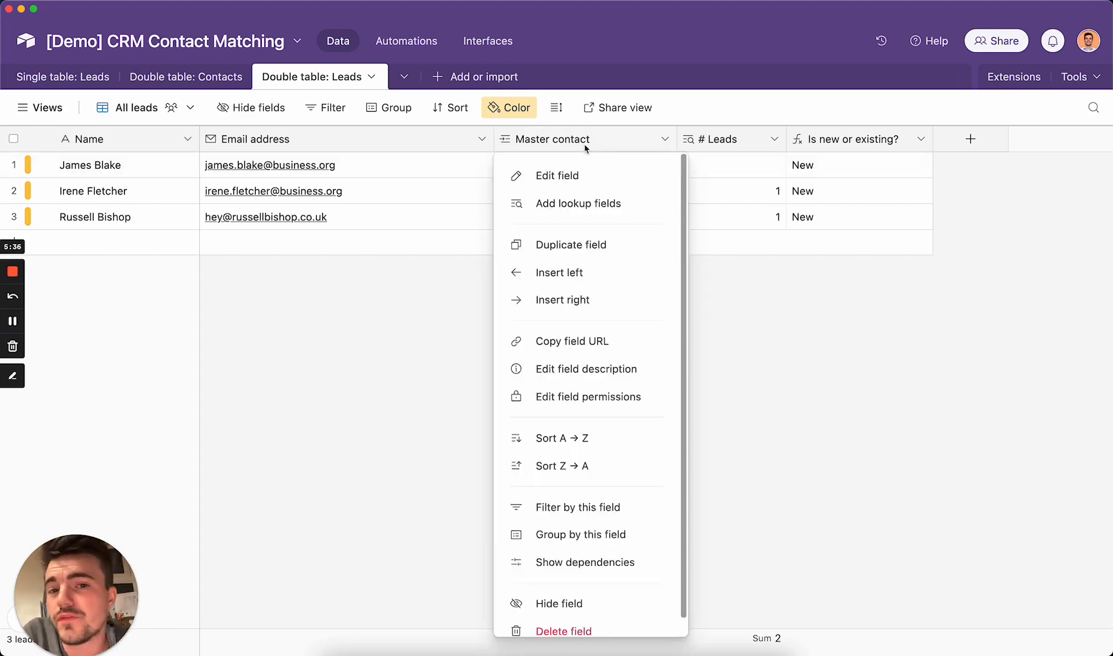
pyautogui.click(593, 207)
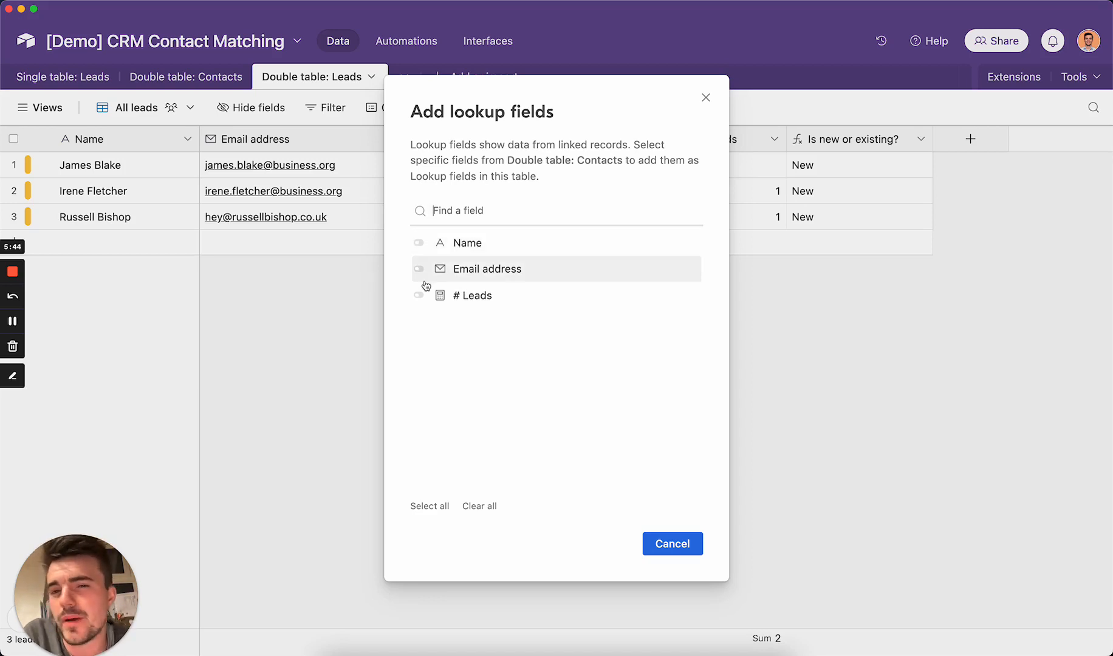
pyautogui.click(706, 98)
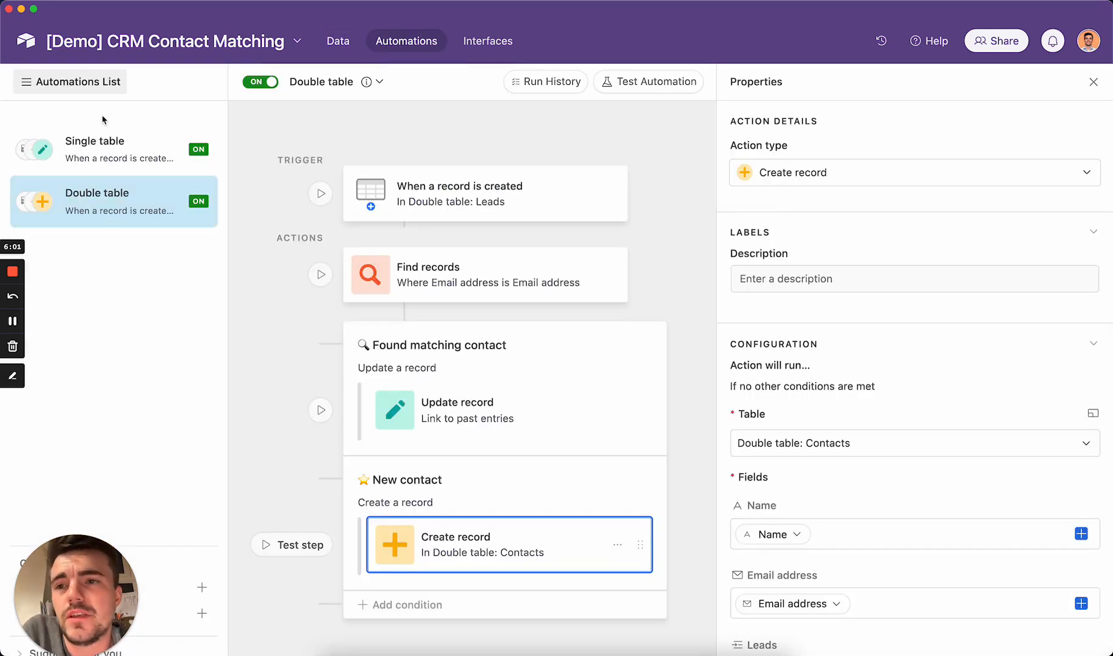
# - Review the record-created trigger, the Find records email match on Contacts, and the Found matching contact branch
pyautogui.click(103, 88)
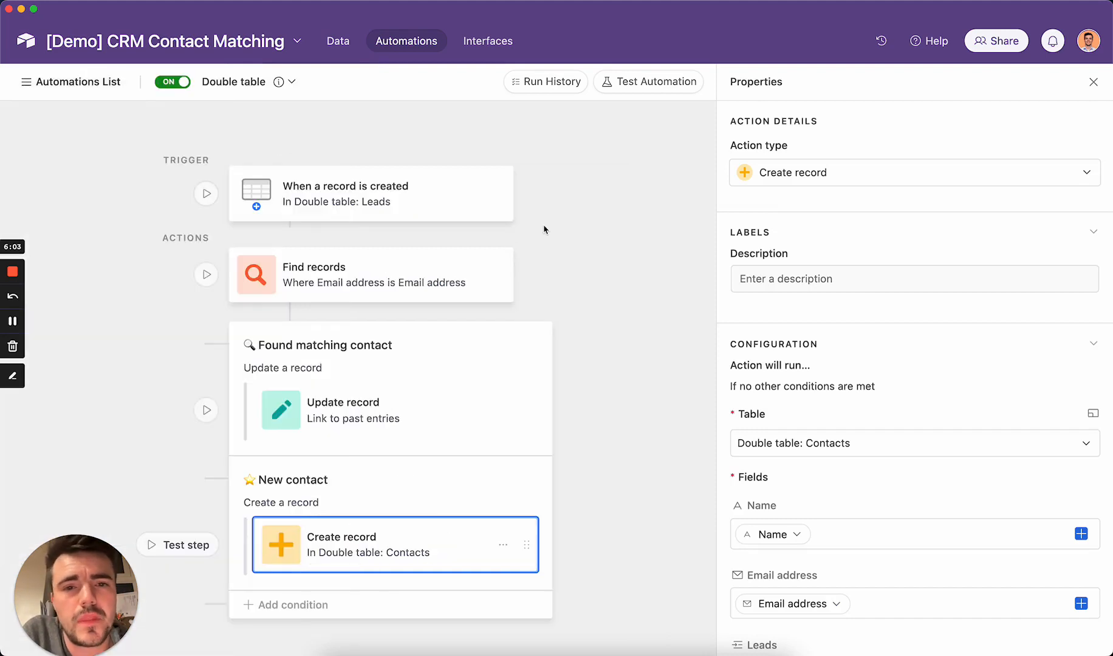
pyautogui.click(293, 190)
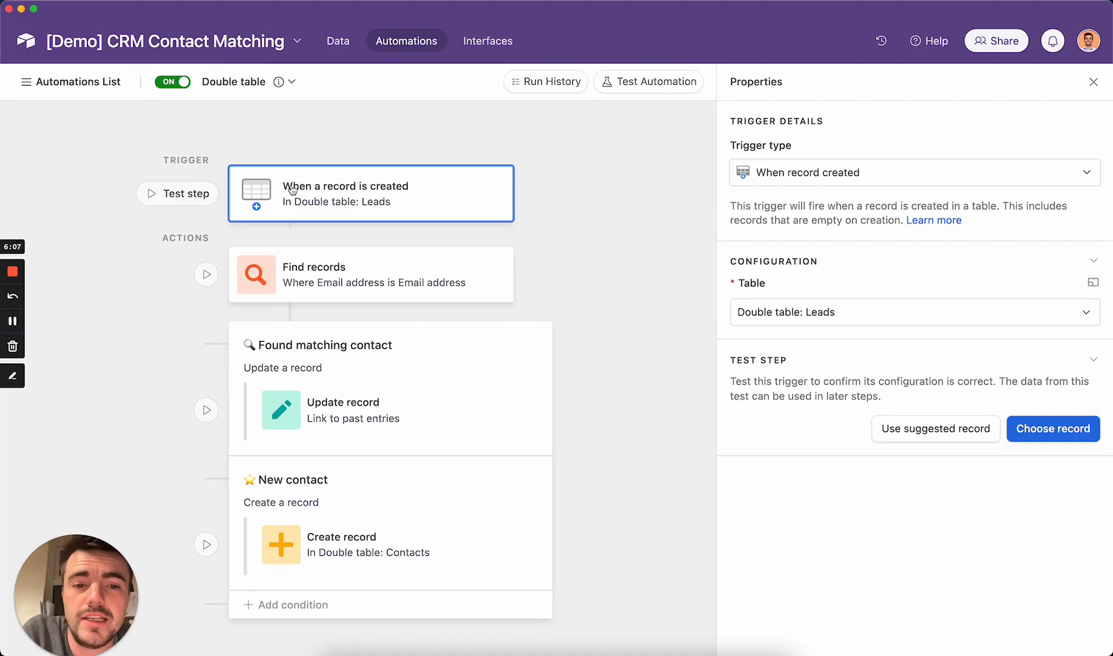
pyautogui.click(387, 259)
pyautogui.scroll(-3, 1062, 435)
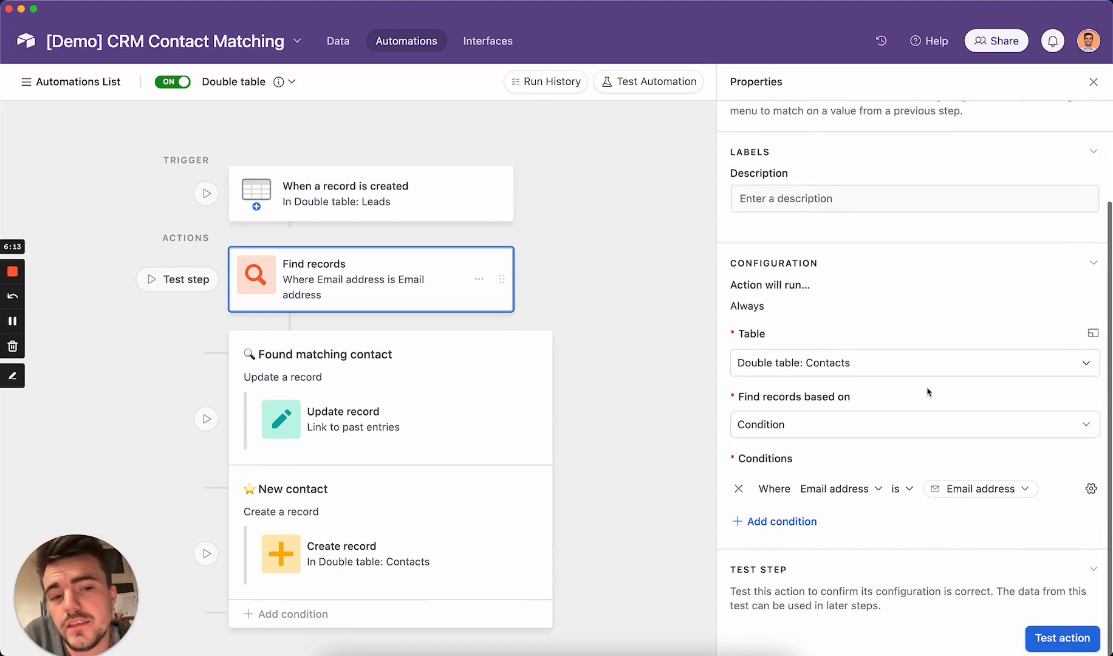
pyautogui.scroll(-1, 855, 388)
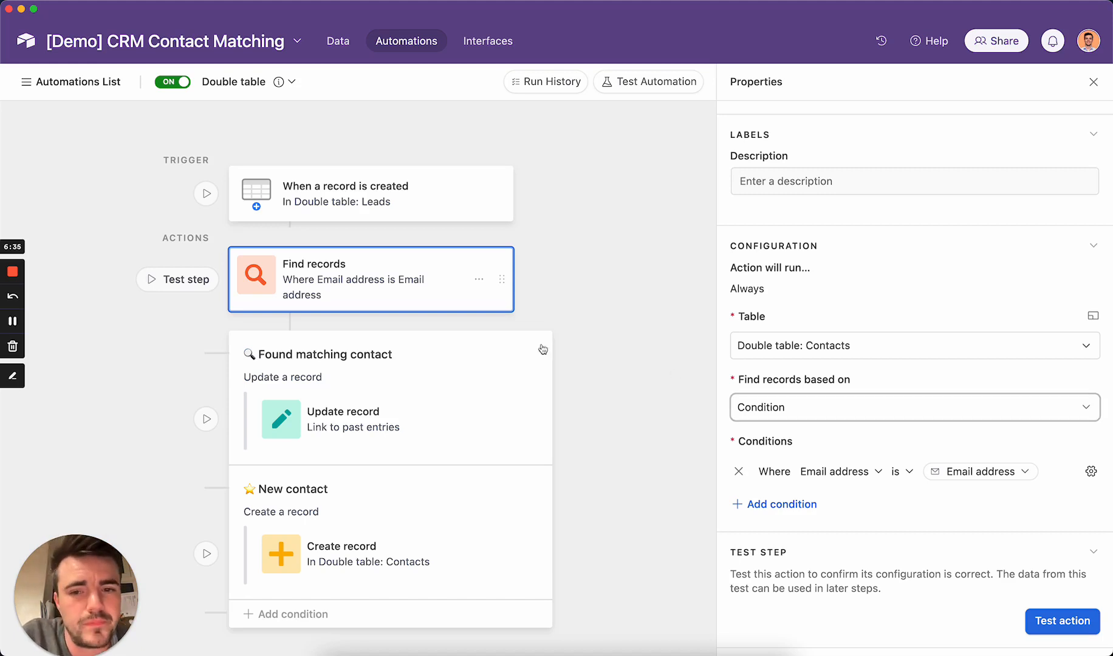
pyautogui.click(378, 372)
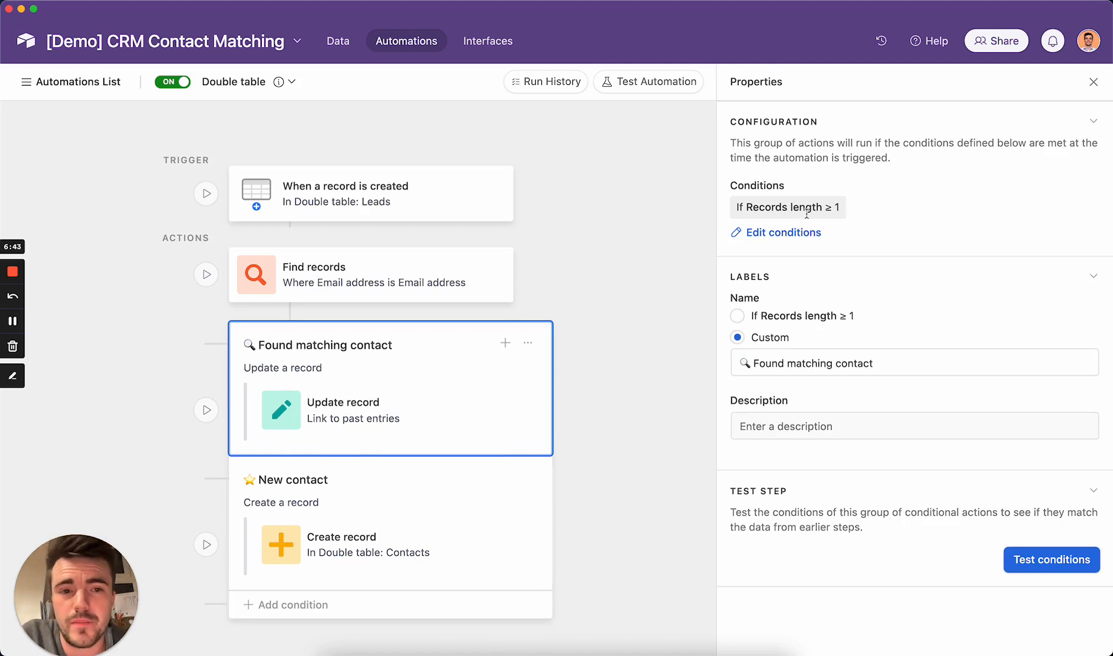
# - Inspect the branch condition Length of Records ≥ 1 in the condition editor, then close it
pyautogui.click(784, 234)
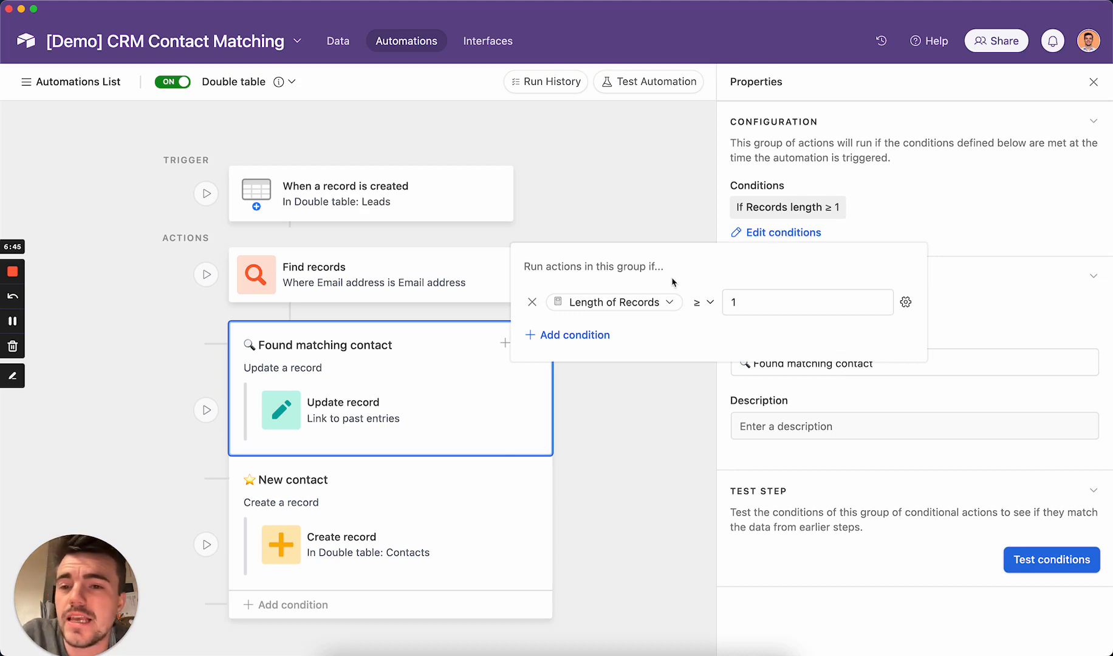
pyautogui.click(733, 310)
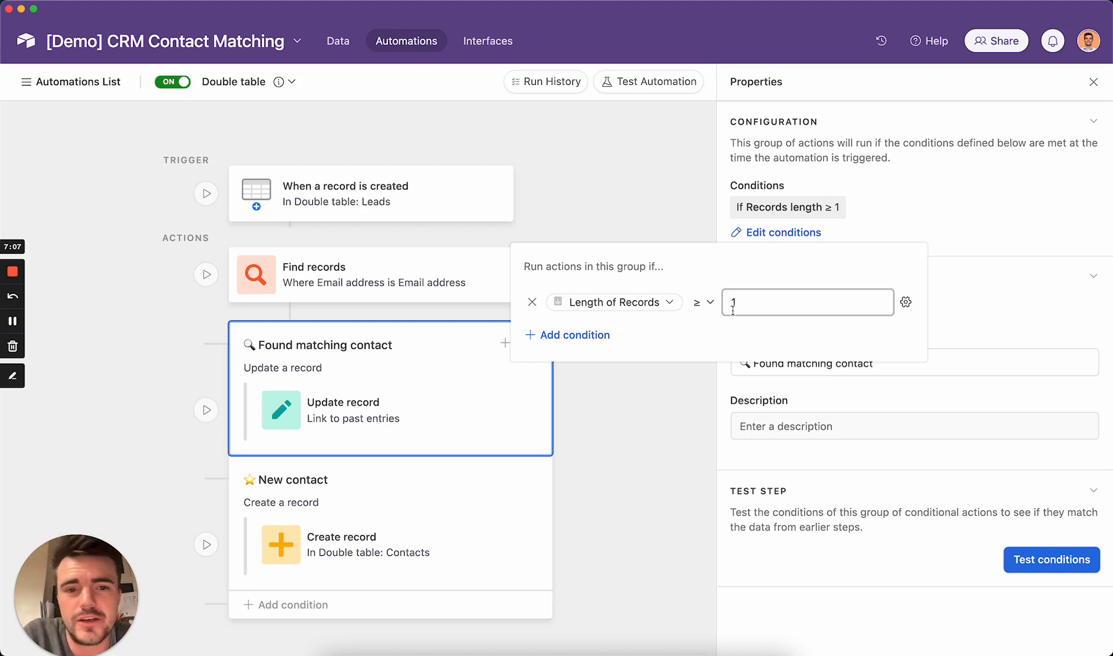
pyautogui.click(683, 426)
# - Check which step's data feeds the Update record Master contact token, then view the New contact branch
pyautogui.click(386, 422)
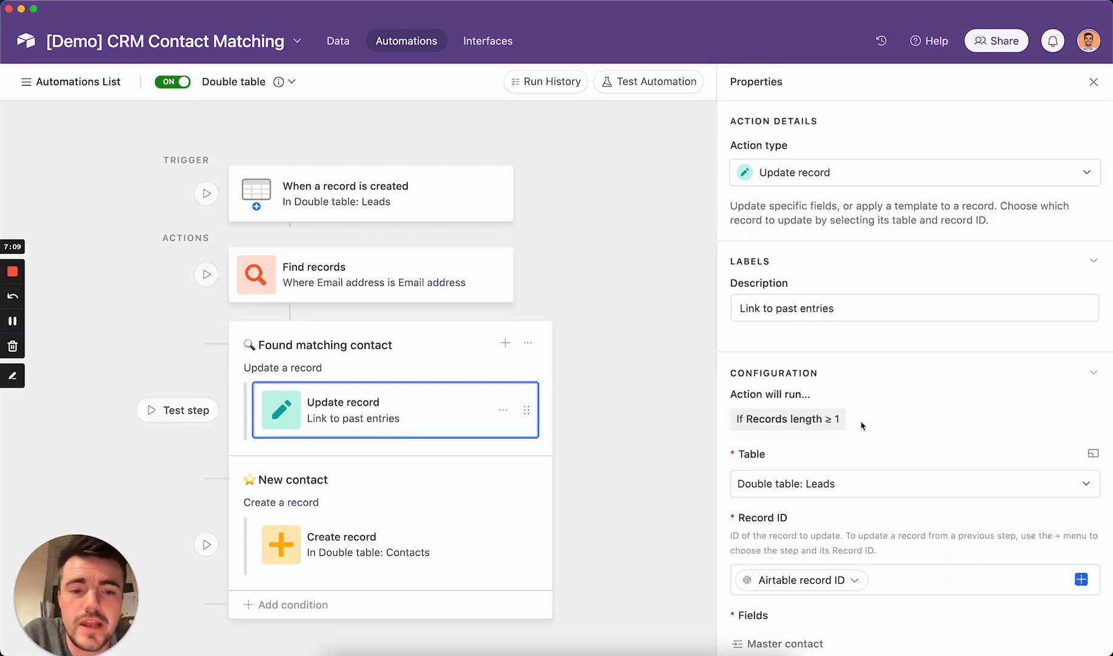
pyautogui.scroll(-3, 862, 427)
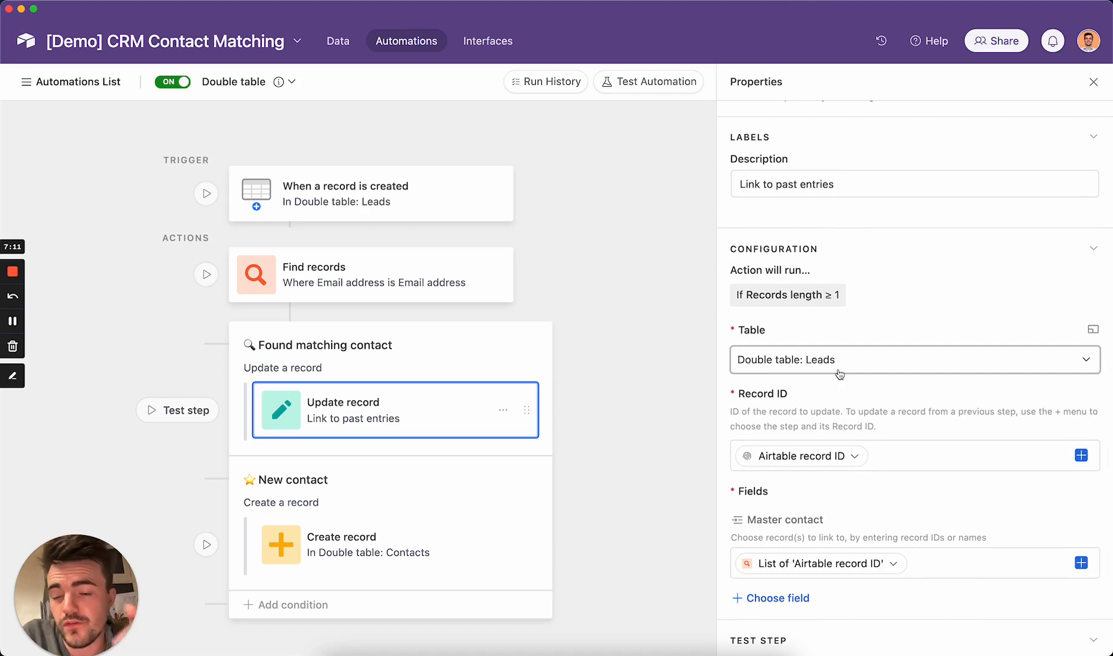
pyautogui.scroll(-3, 840, 374)
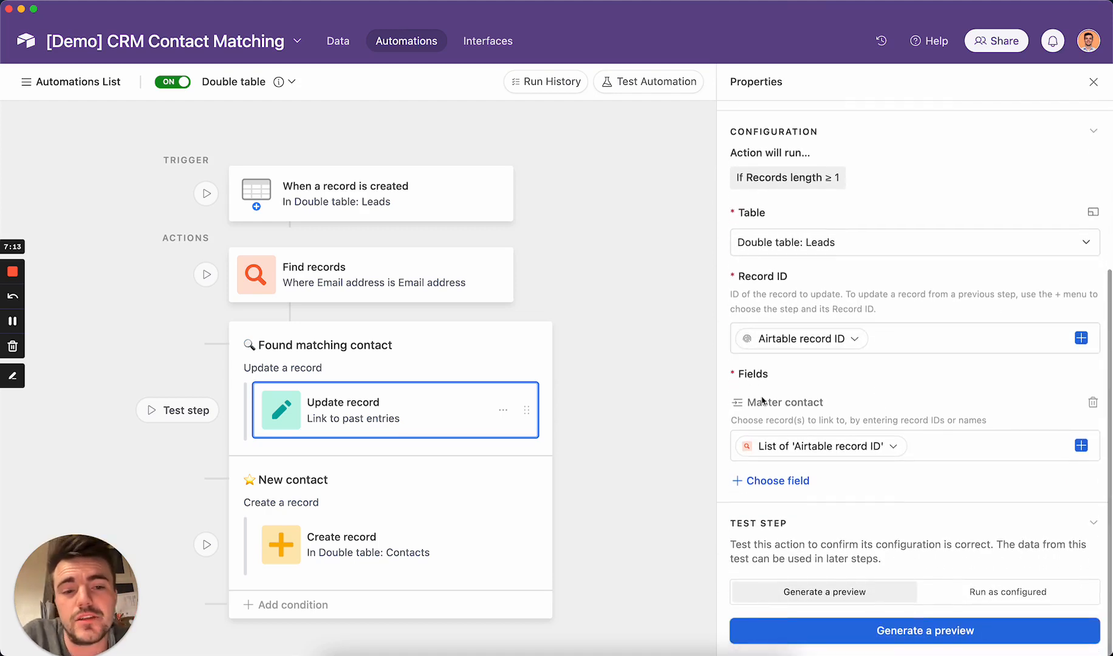
pyautogui.click(880, 456)
pyautogui.click(790, 490)
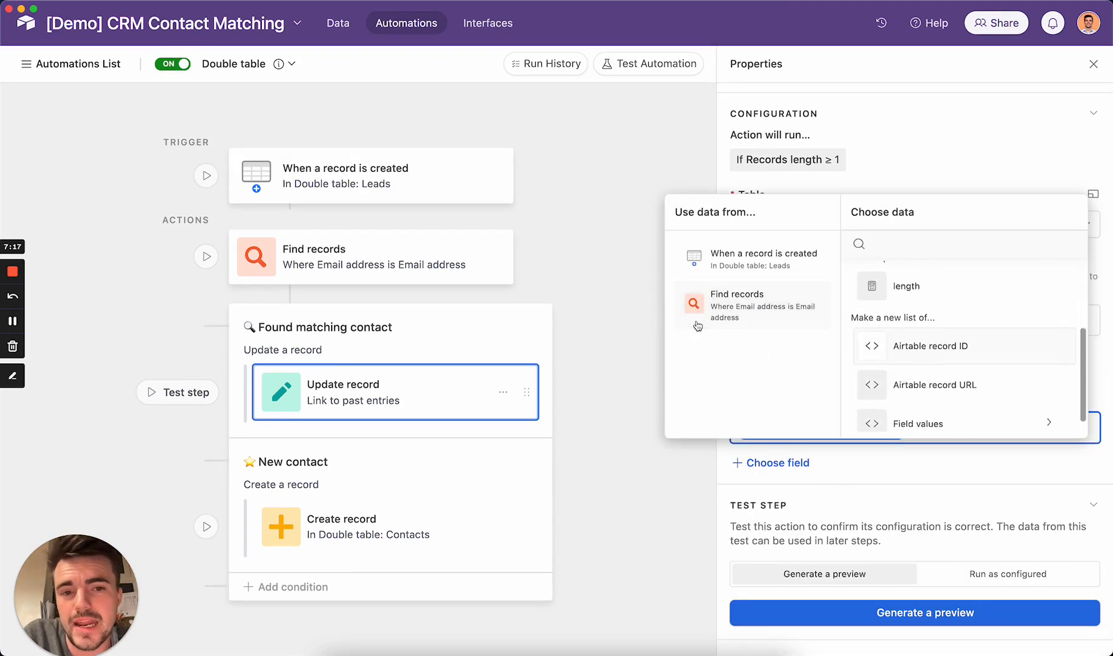
pyautogui.click(944, 479)
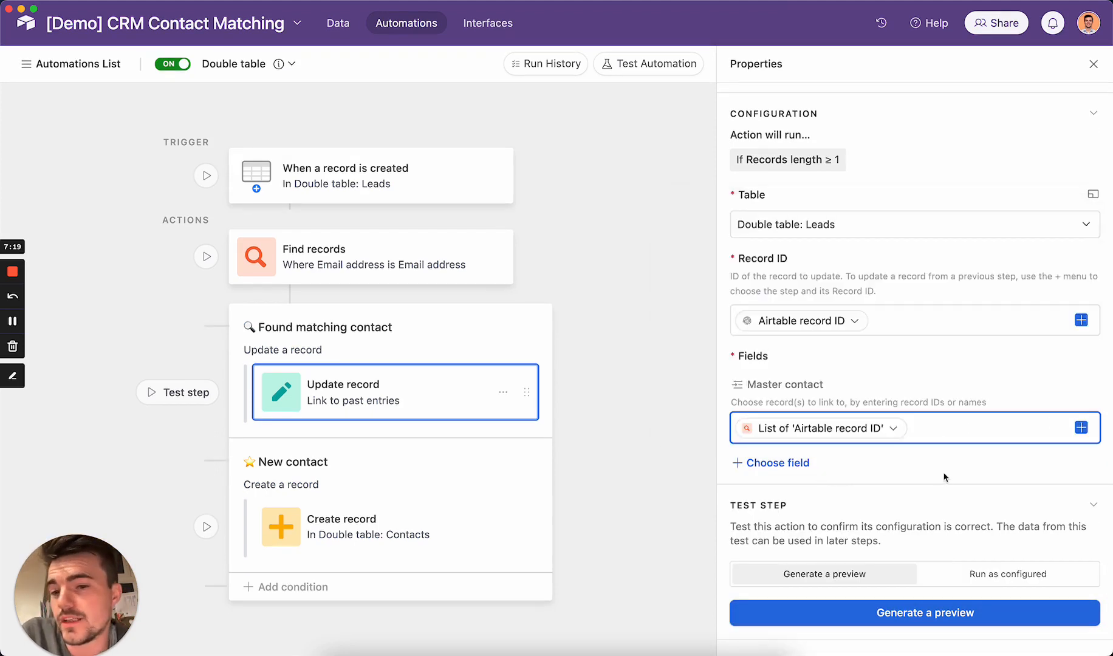
pyautogui.click(412, 478)
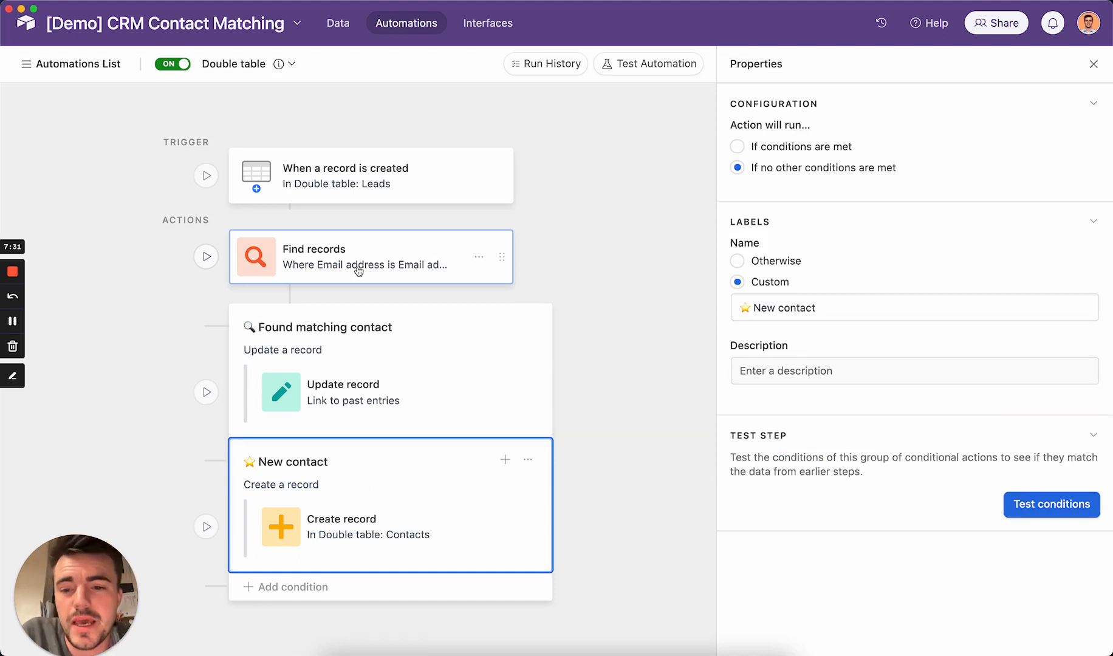
# - Inspect the Create record action's Leads field token source, then return to the Double table: Leads data
pyautogui.click(335, 510)
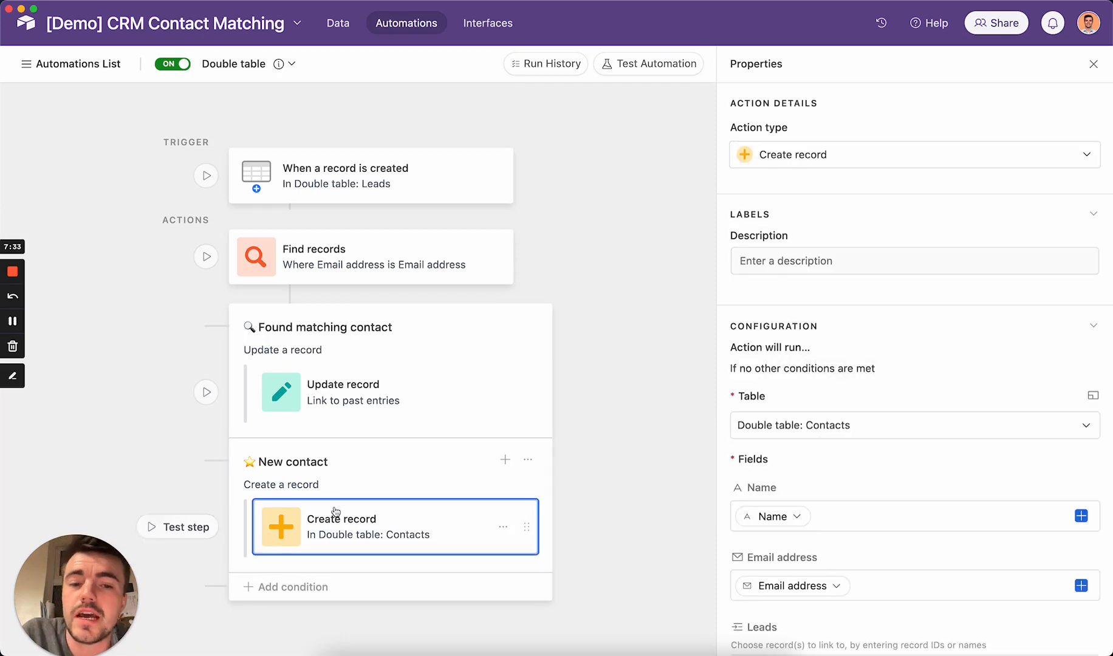
pyautogui.scroll(-5, 804, 342)
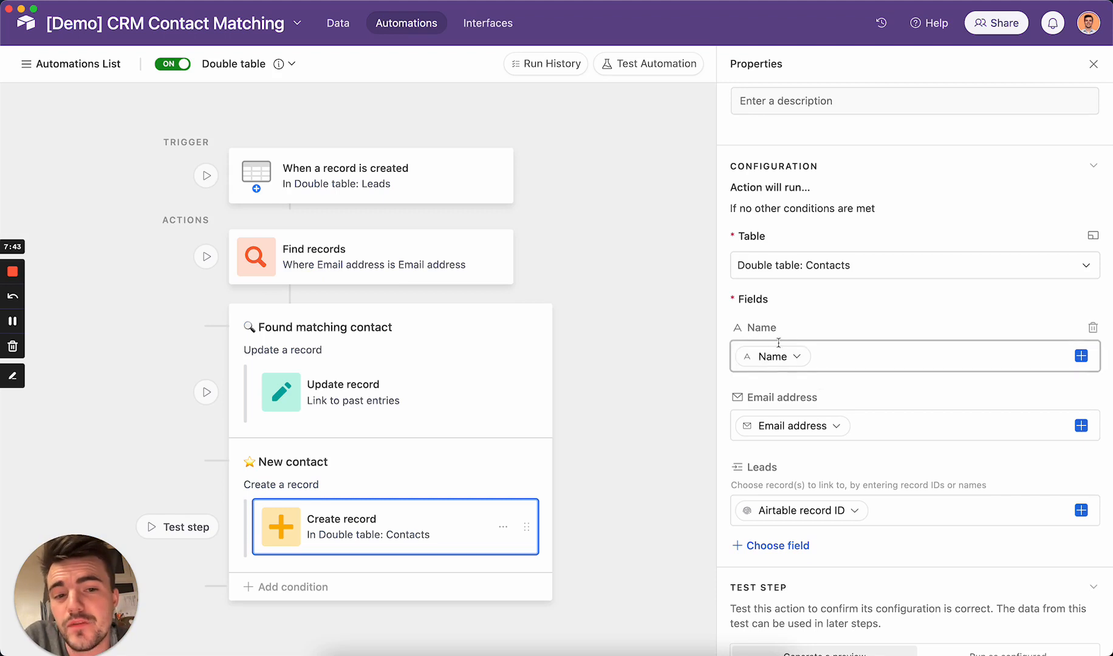
pyautogui.scroll(1, 839, 252)
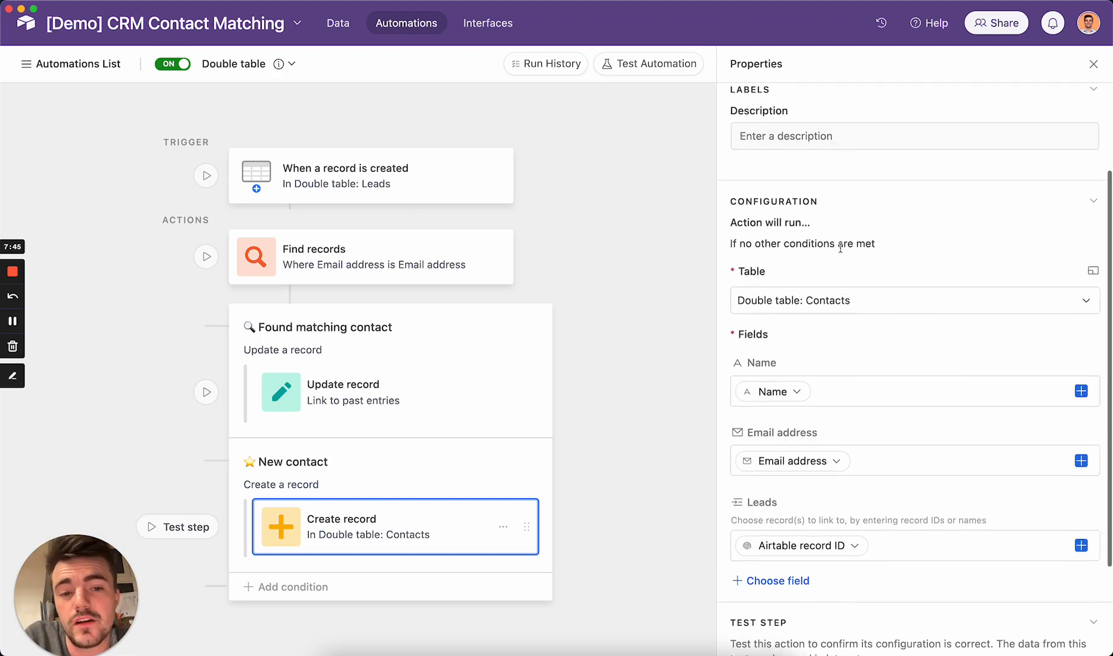
pyautogui.scroll(-4, 840, 248)
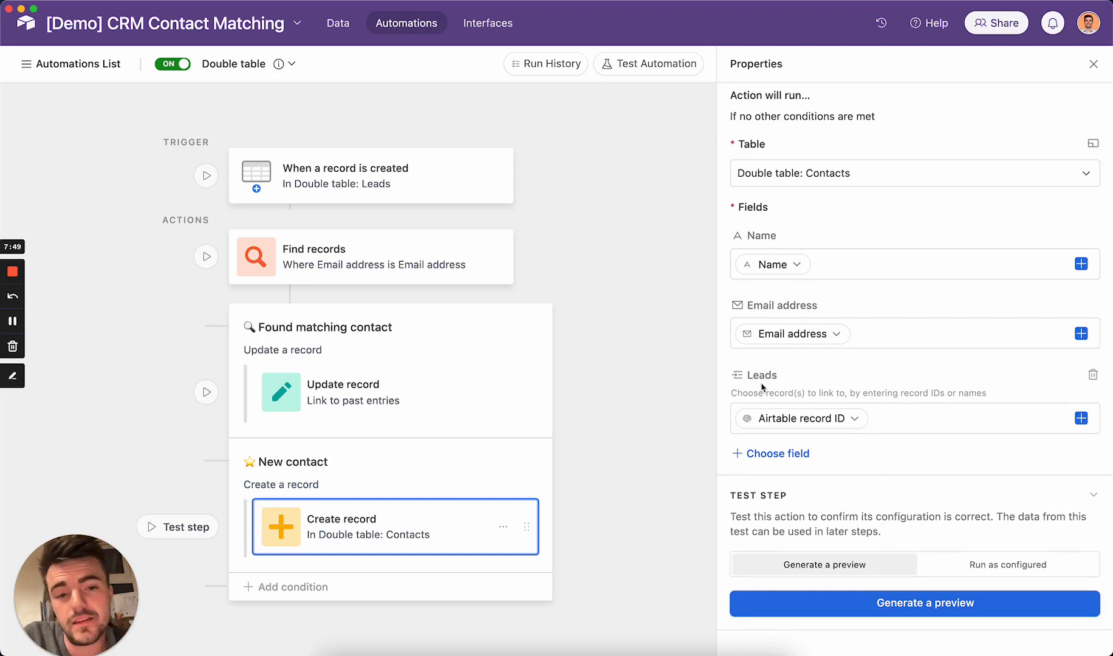
pyautogui.click(855, 421)
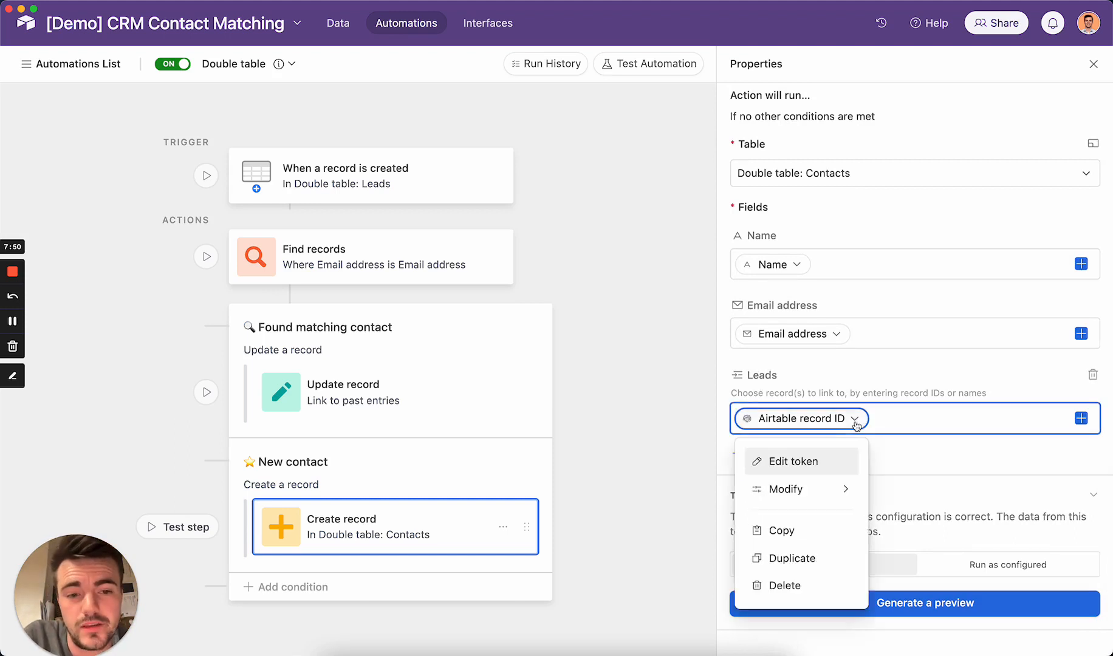
pyautogui.click(820, 456)
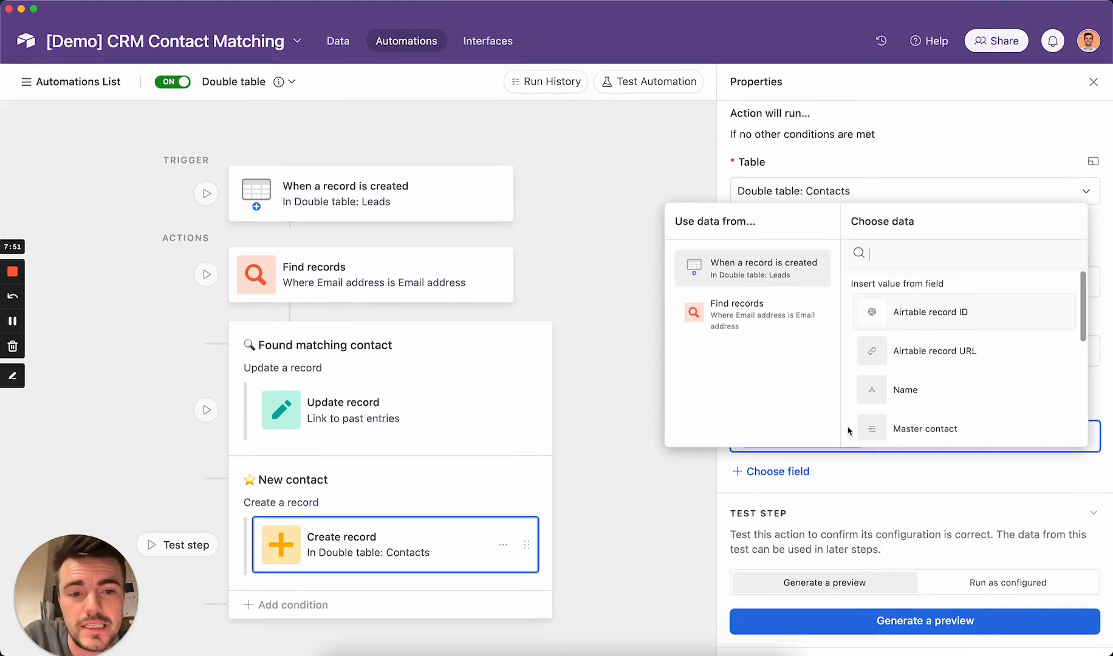
pyautogui.click(923, 506)
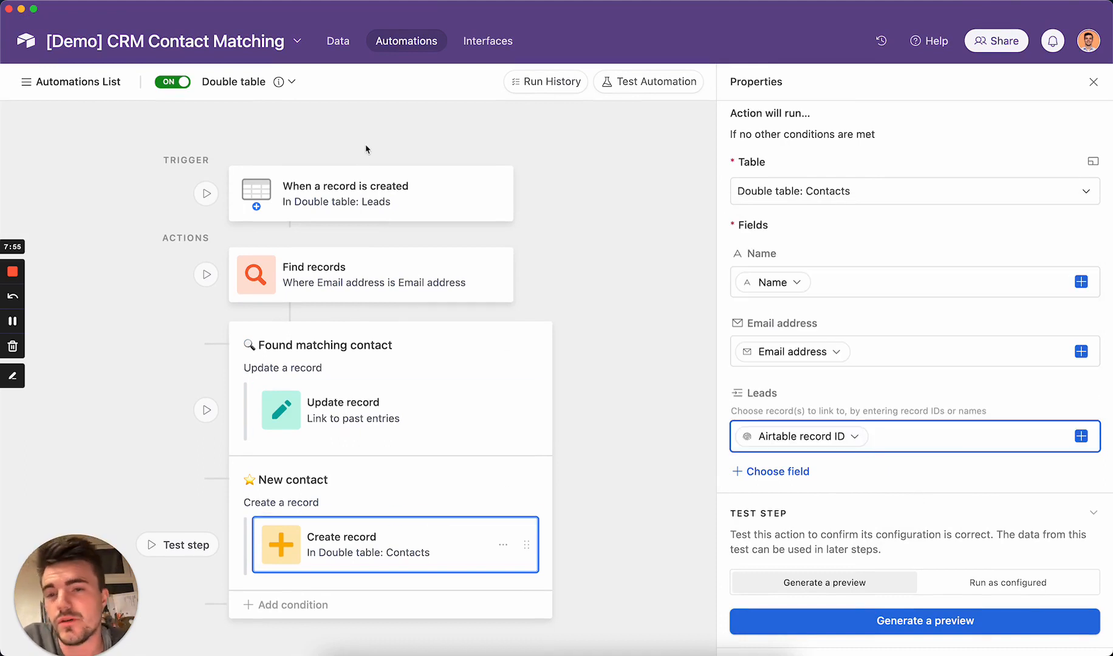
pyautogui.click(338, 41)
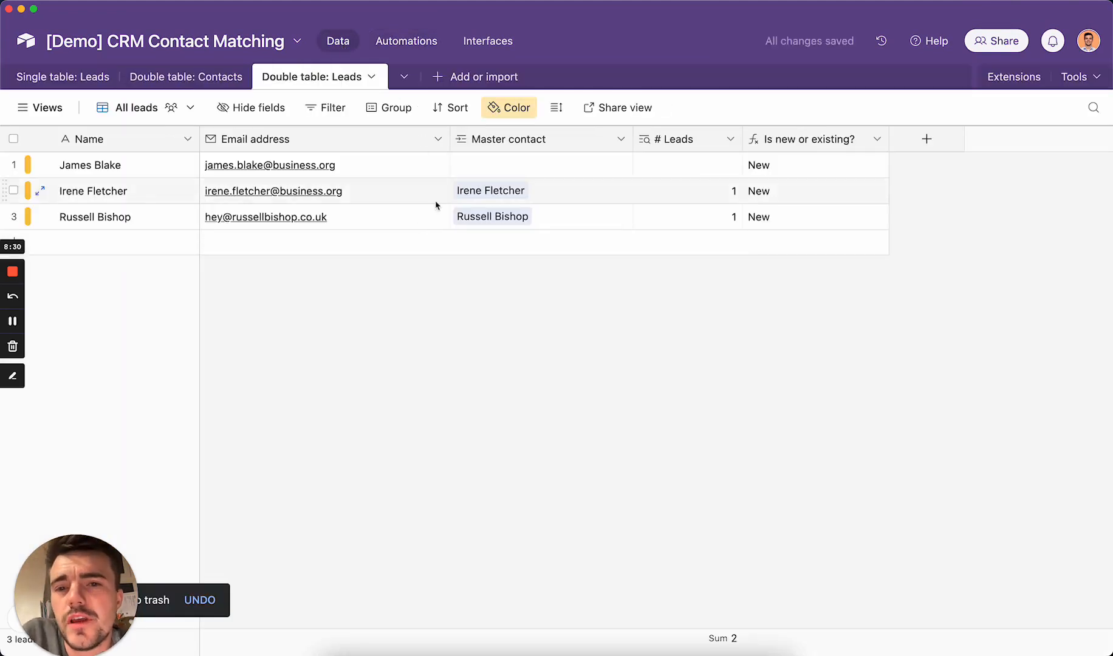
# - Duplicate the first lead and check that the copy's Master contact link starts empty
pyautogui.click(395, 163)
pyautogui.rightClick(397, 163)
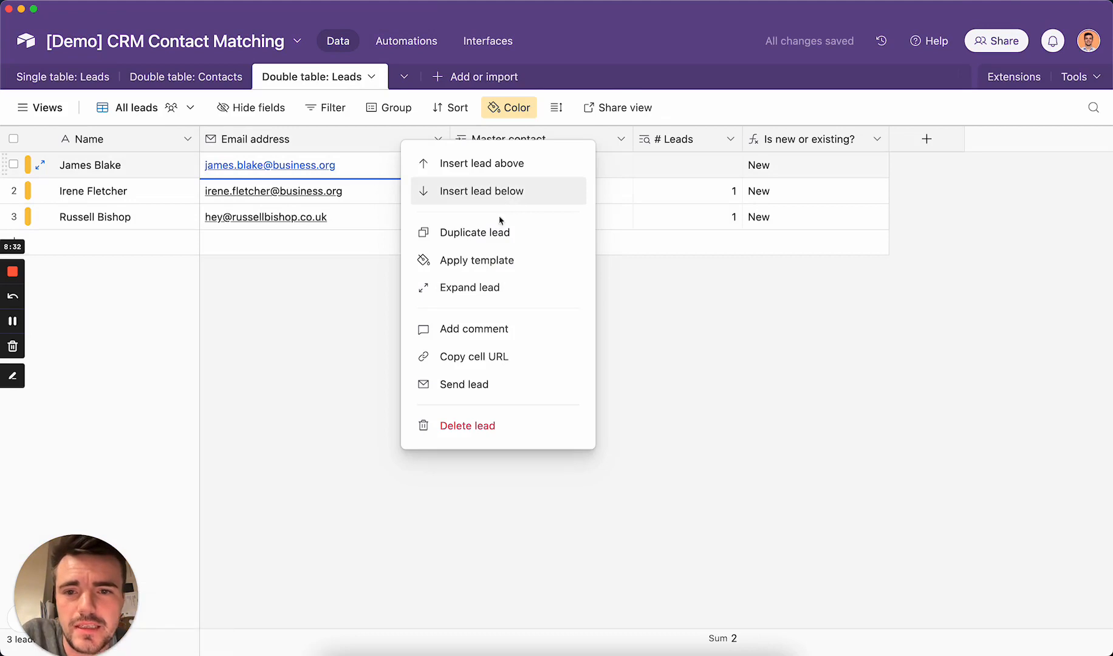
pyautogui.click(492, 233)
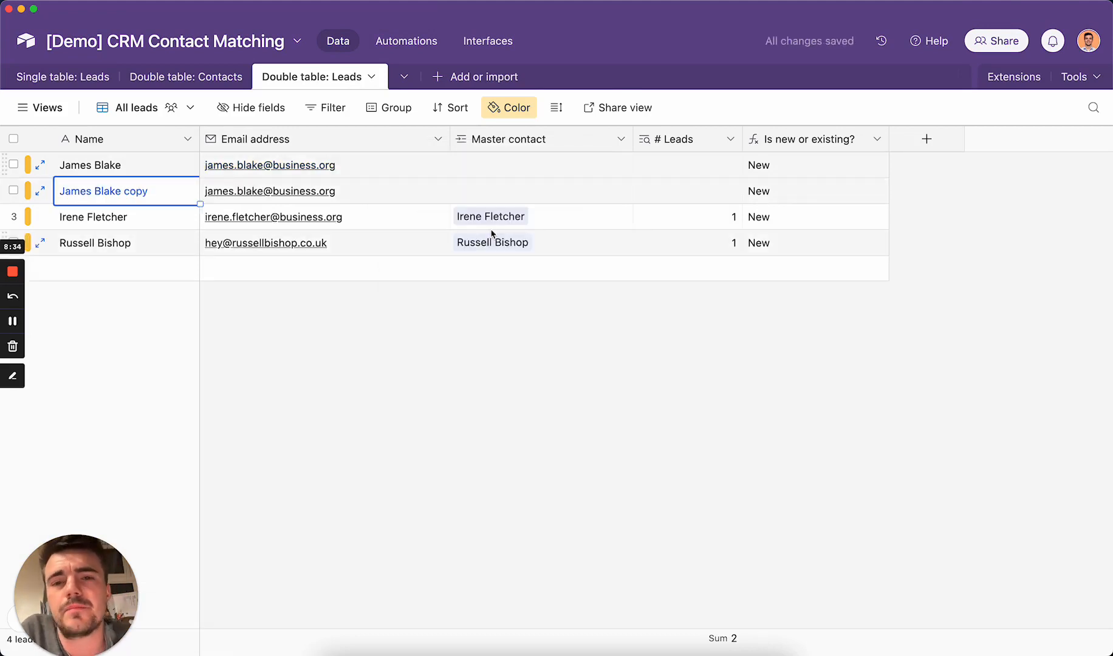
pyautogui.click(693, 512)
pyautogui.click(586, 202)
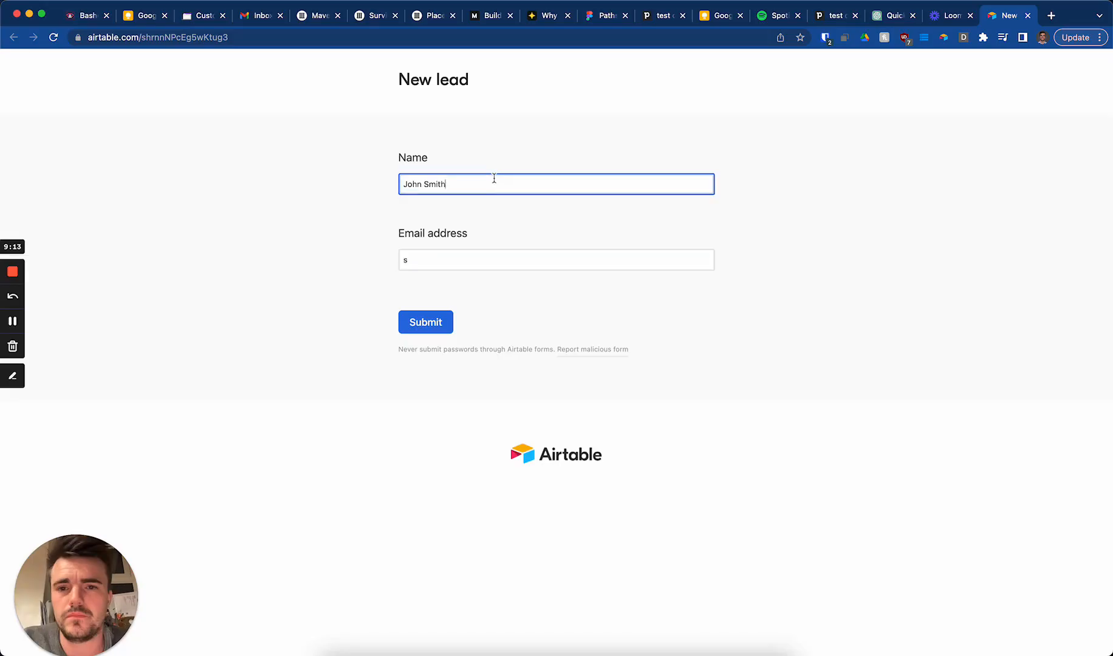
# - Submit a new lead on the New lead form, replacing the name and email address
pyautogui.tripleClick(494, 178)
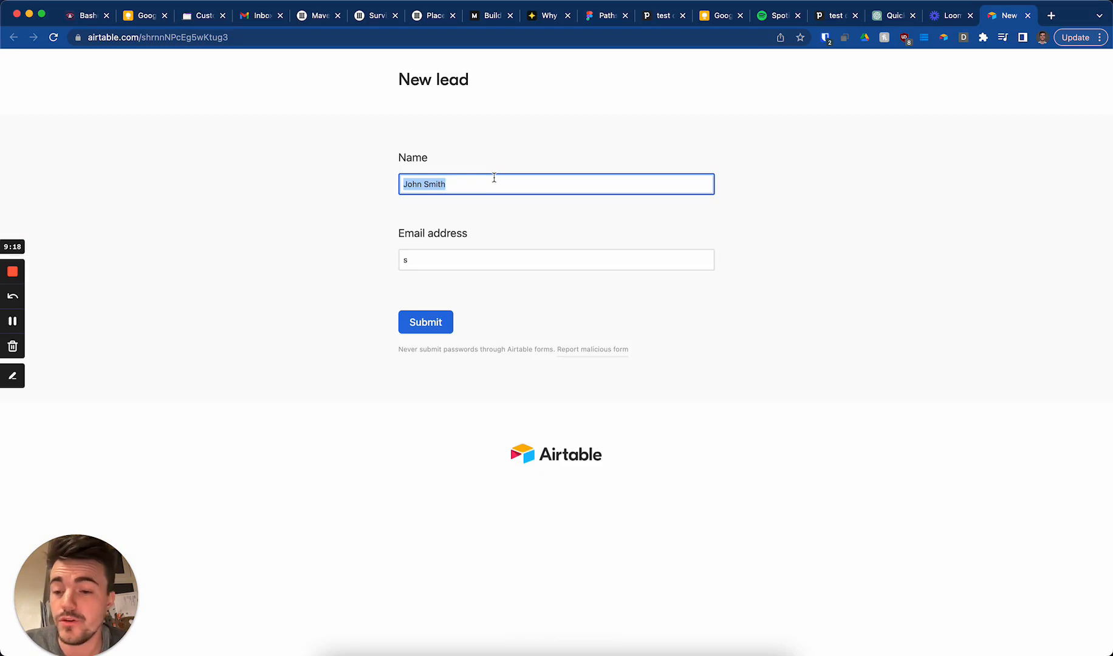
pyautogui.tripleClick(487, 260)
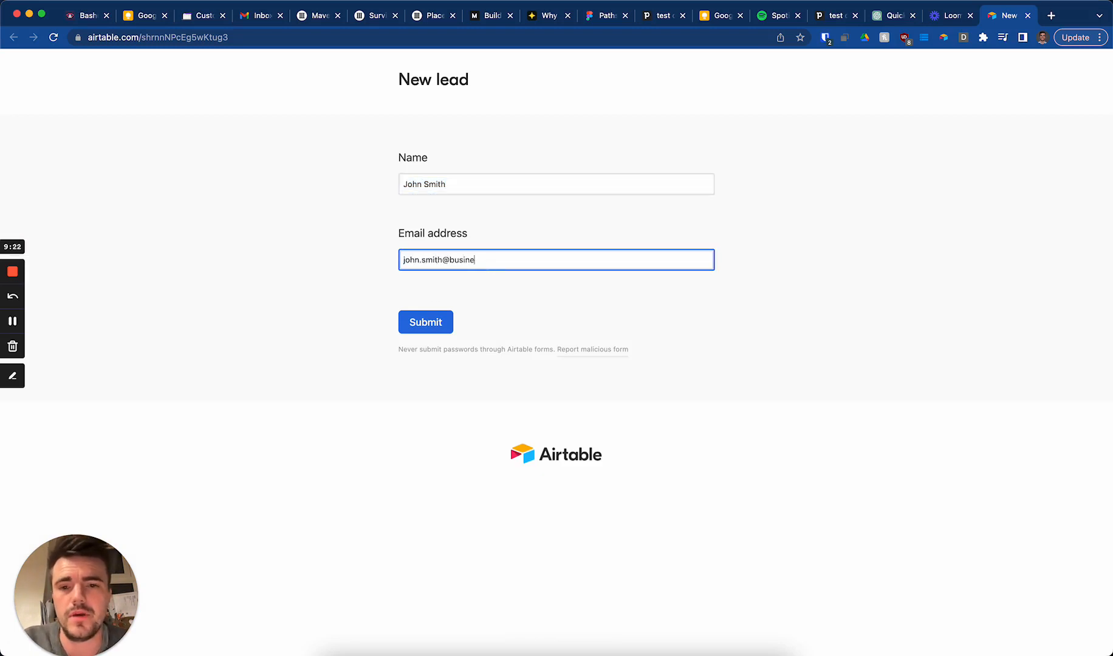
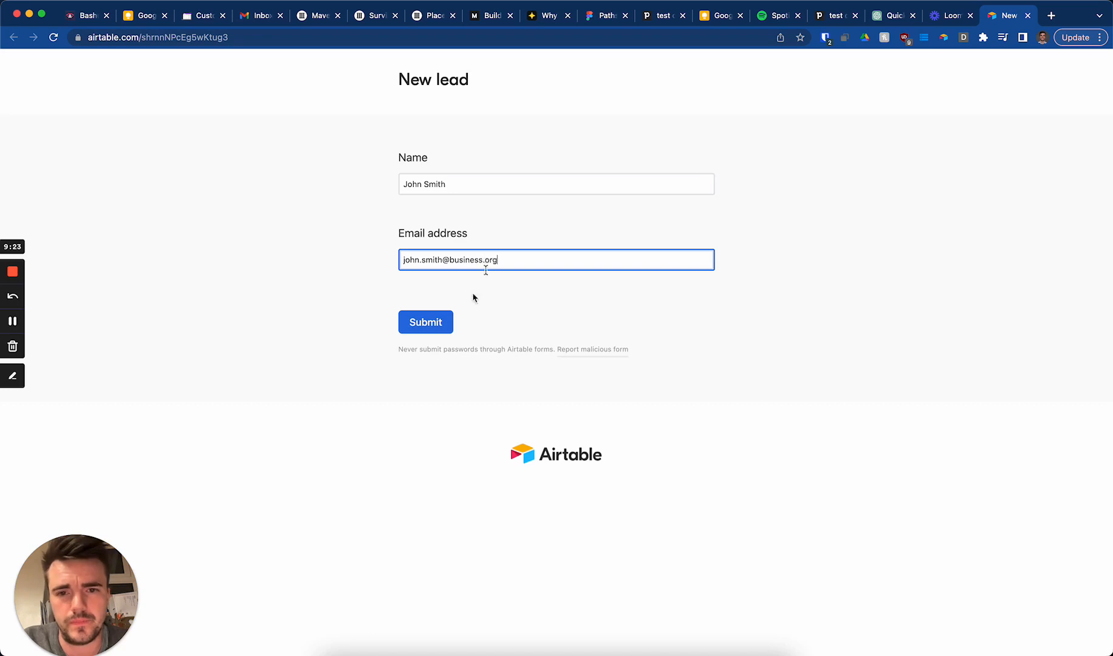
pyautogui.click(441, 321)
pyautogui.click(395, 651)
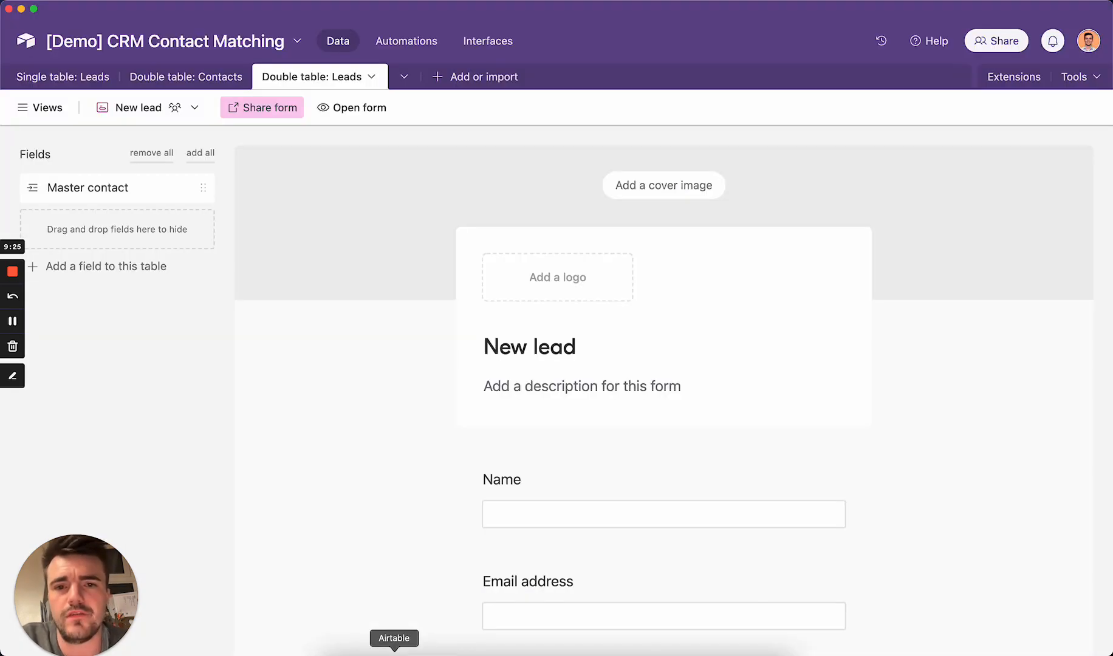
# - Switch the leads table to the All leads grid view
pyautogui.click(40, 107)
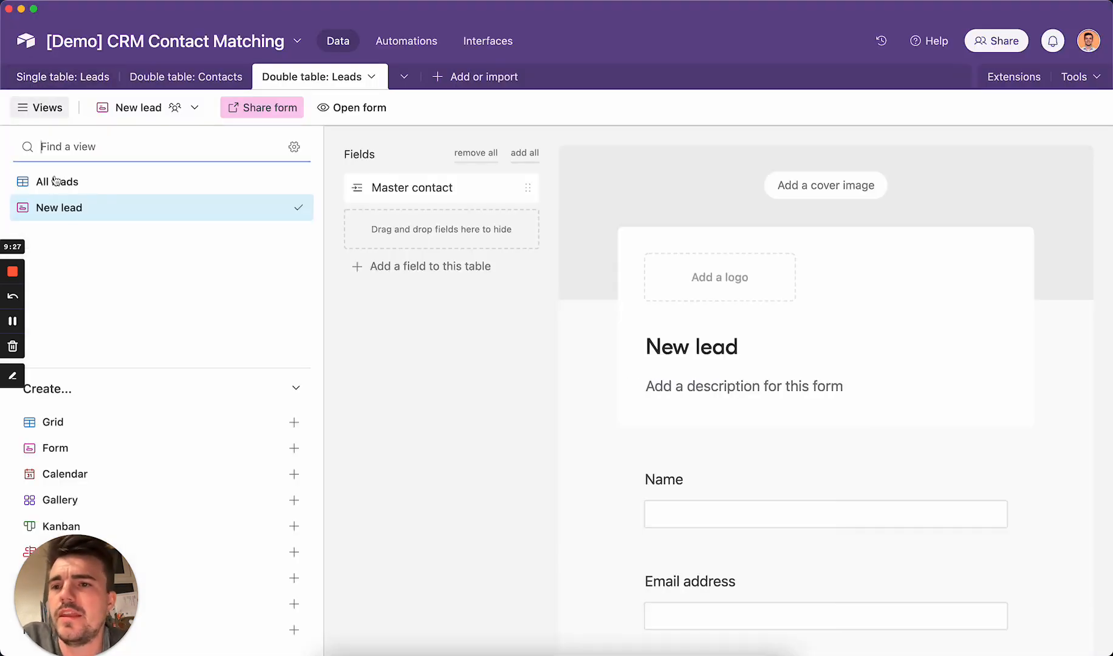
pyautogui.click(90, 182)
pyautogui.click(41, 107)
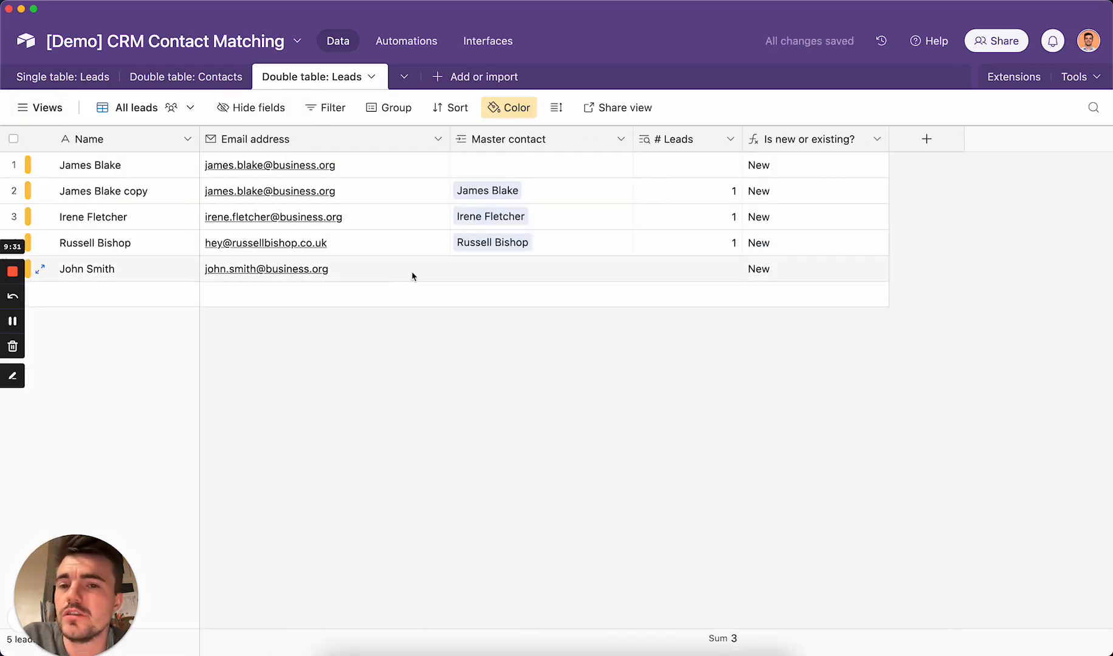
# - Review Double table: Contacts, then confirm the new lead's Master contact link in Leads
pyautogui.click(199, 74)
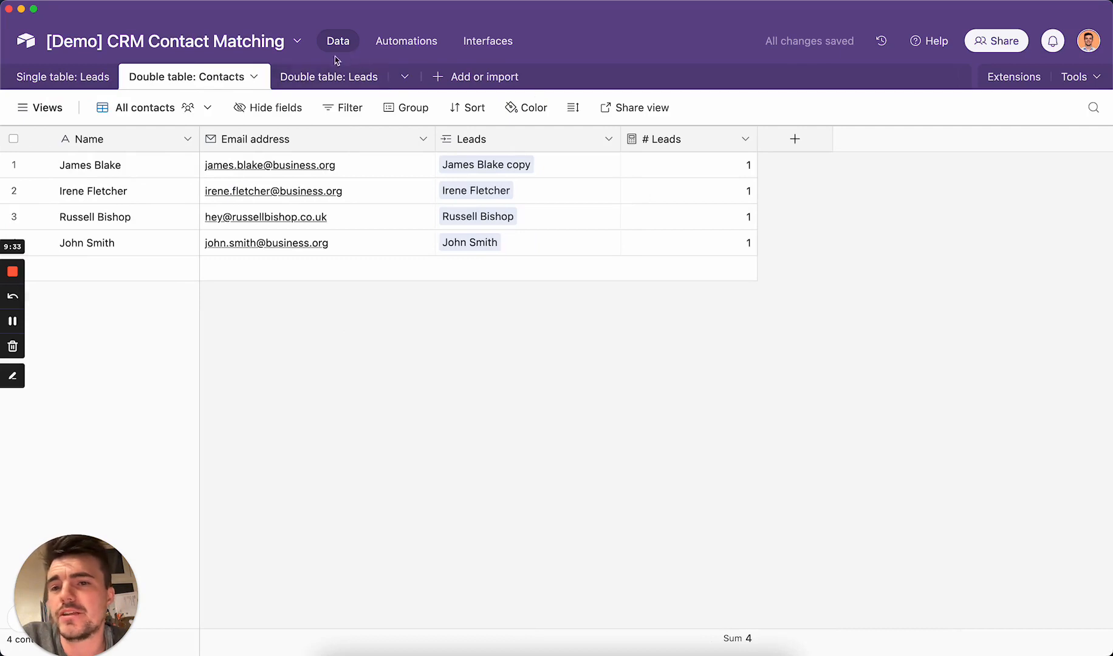
pyautogui.click(320, 76)
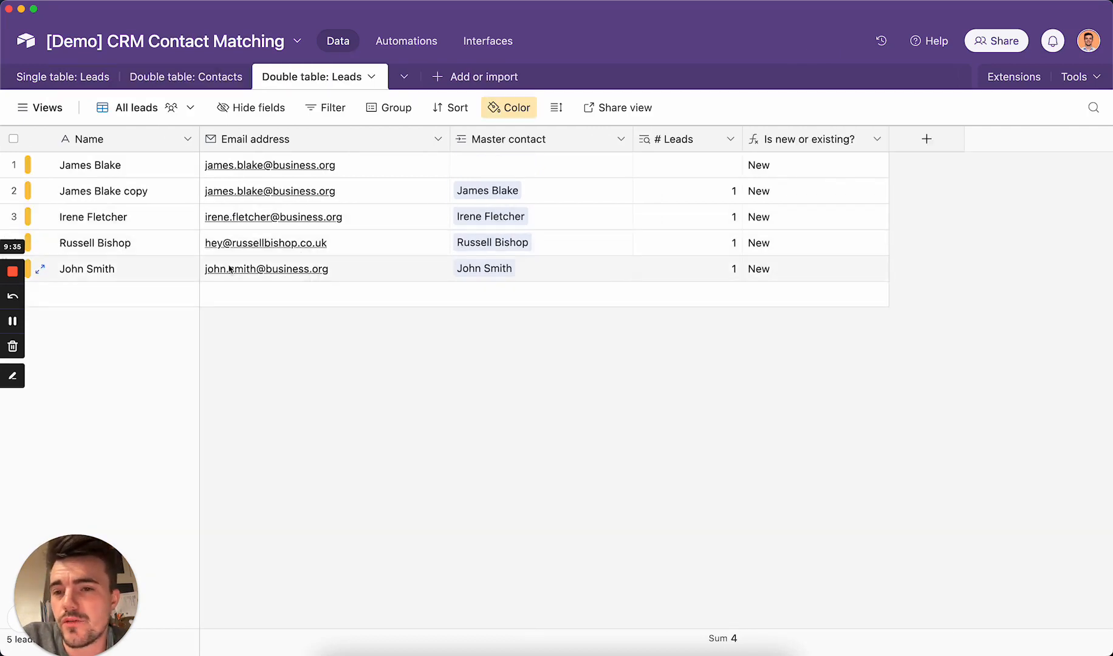
pyautogui.click(565, 274)
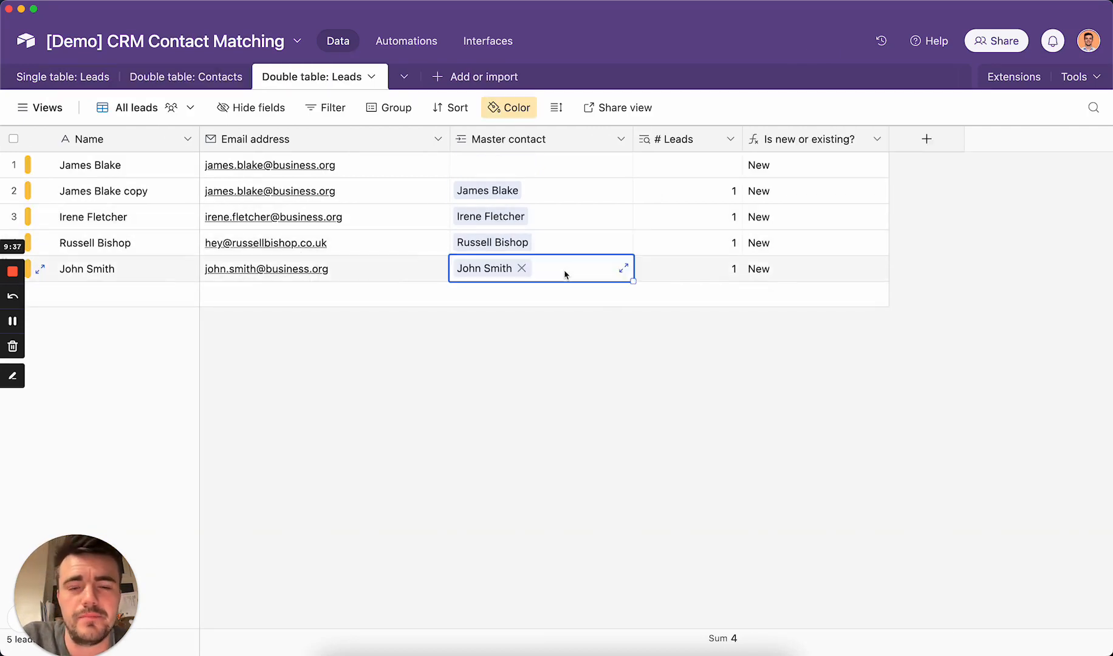